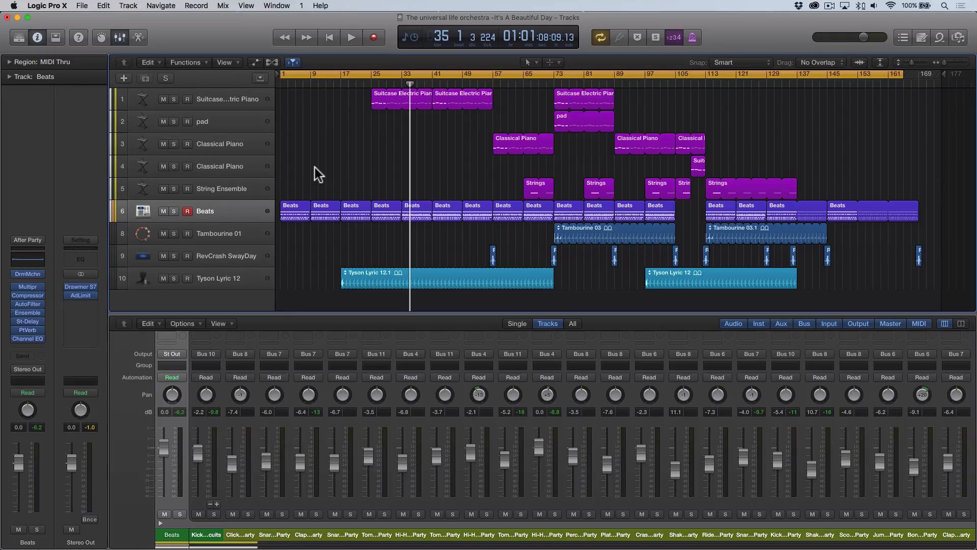
Play the song from the beginning and look over the Beats track's Drum Machine Designer kit and its second region's notes
{"action": "key", "text": "Return"}
{"action": "key", "text": "space"}
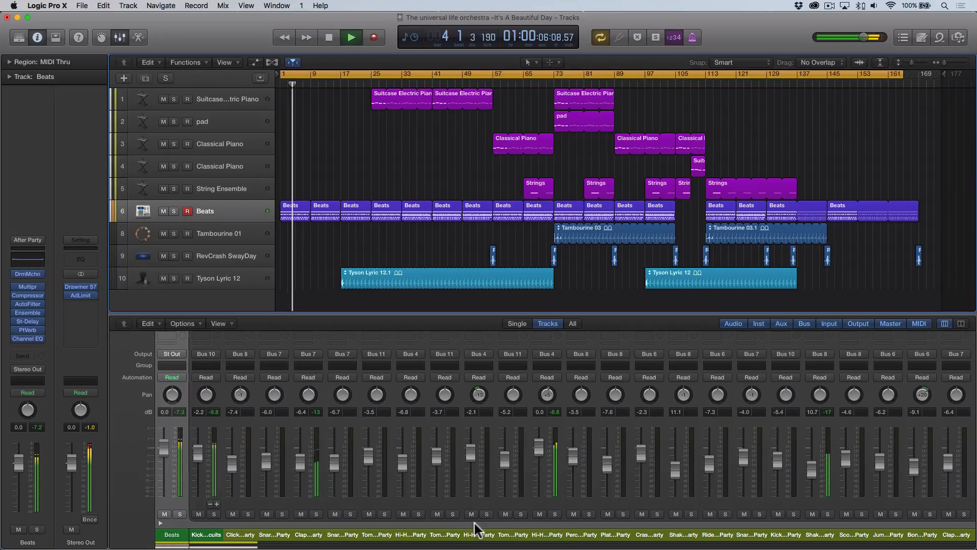
{"action": "left_click", "coordinate": [30, 273]}
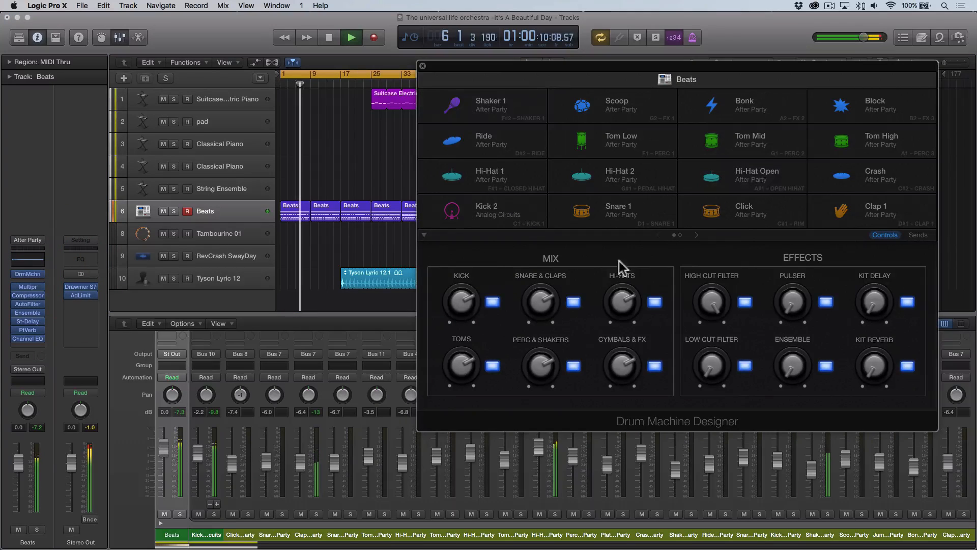
{"action": "double_click", "coordinate": [320, 209]}
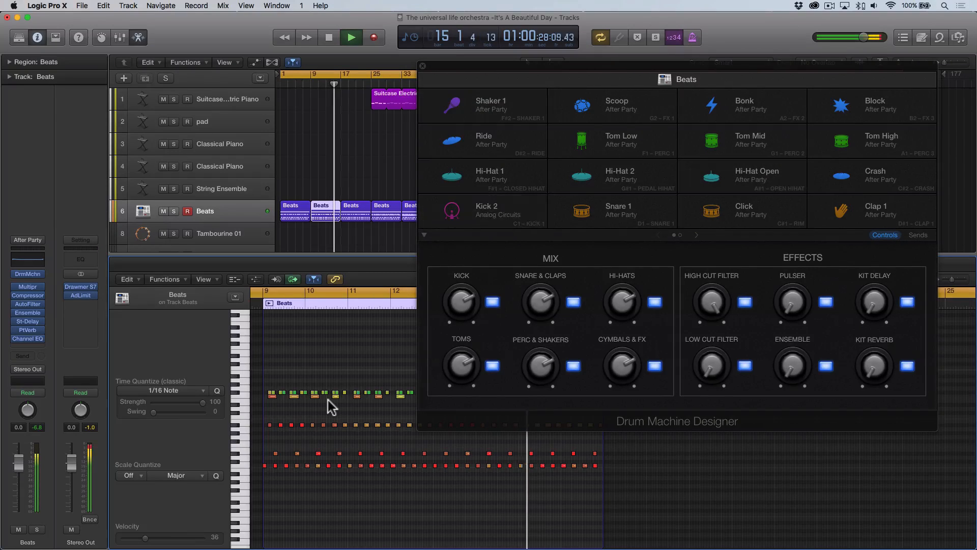
{"action": "key", "text": "x"}
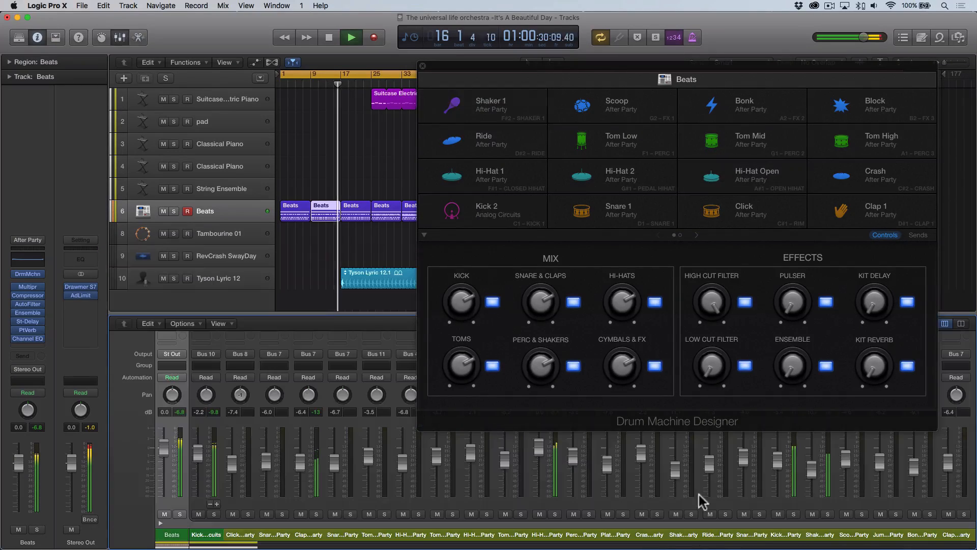
Audition the second kick channel of the Beats kit in solo, and close Drum Machine Designer with playback stopped
{"action": "left_click", "coordinate": [795, 514]}
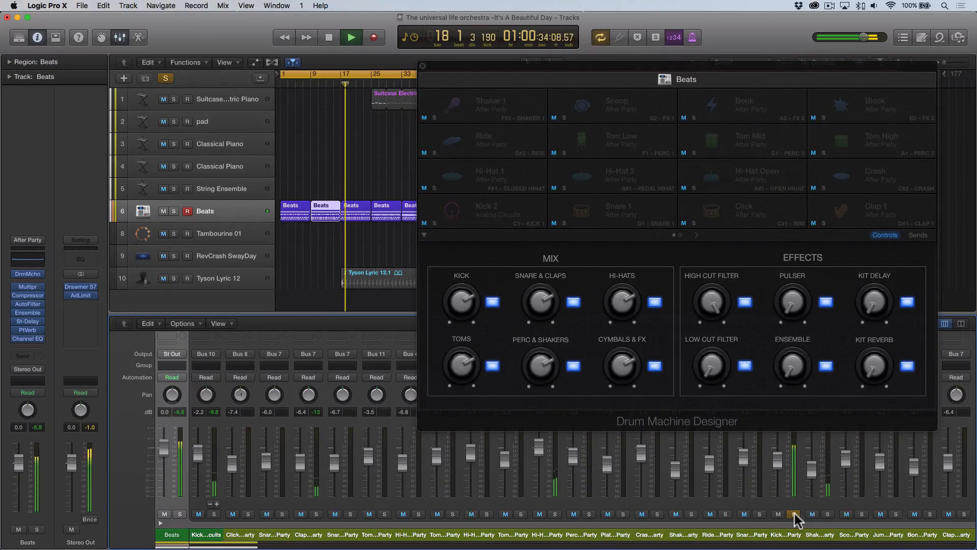
{"action": "left_click", "coordinate": [795, 514]}
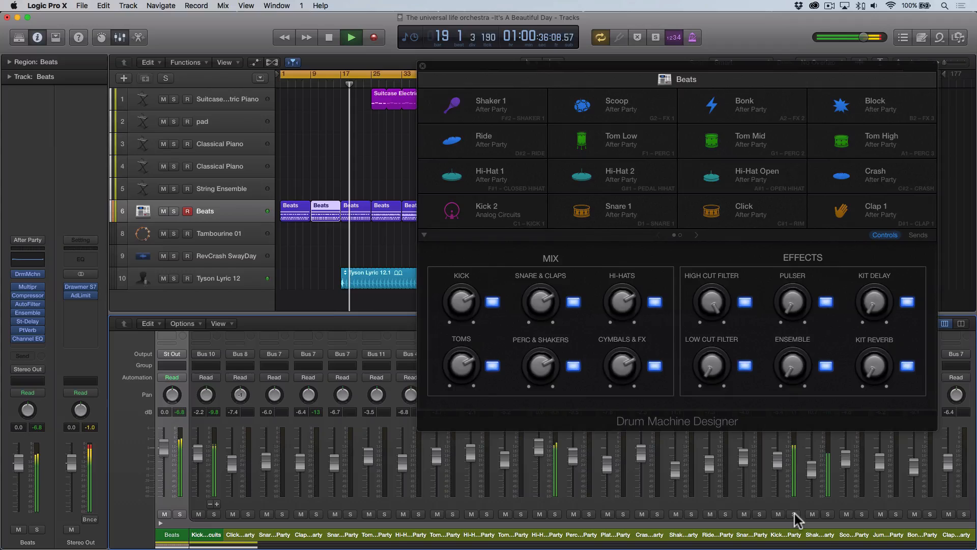
{"action": "key", "text": "space"}
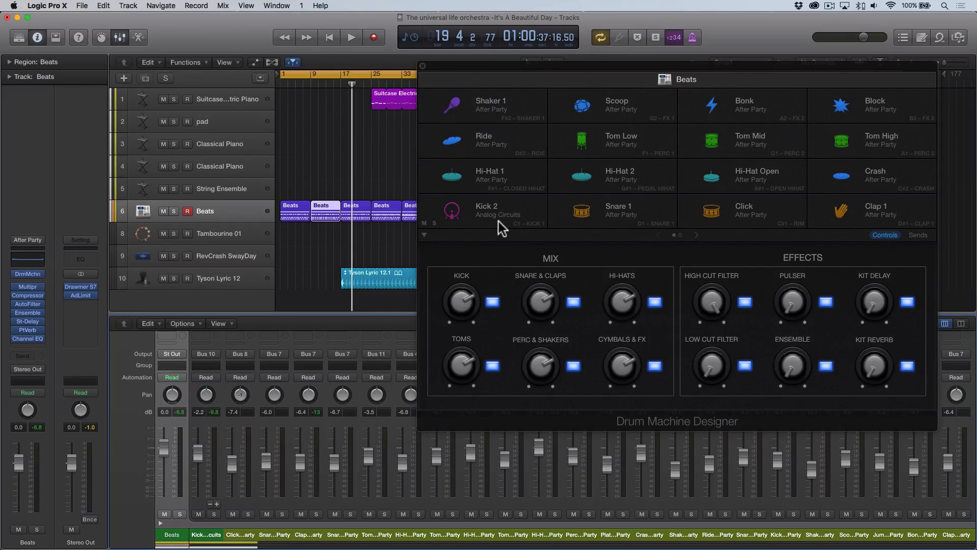
{"action": "left_click", "coordinate": [419, 64]}
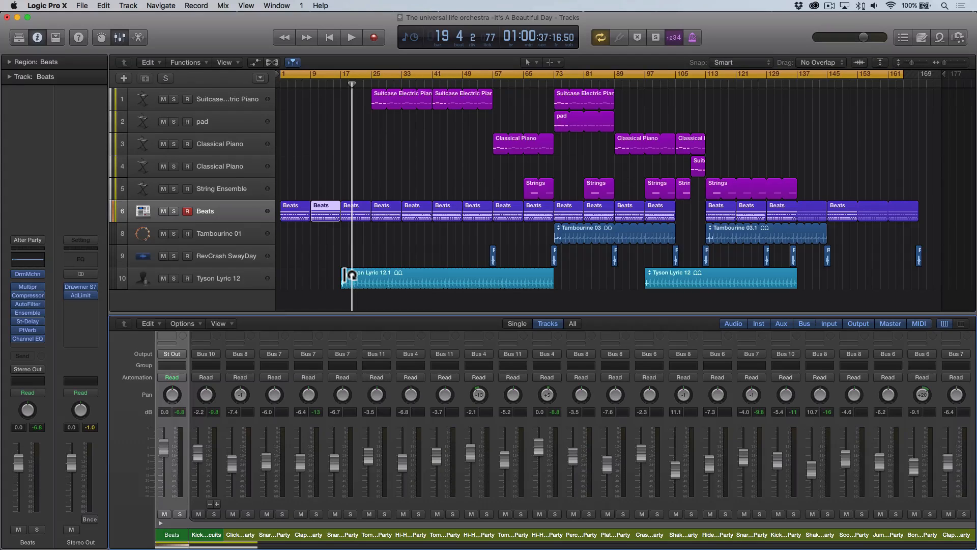
Open the AutoFilter on the Tyson Lyric 12 track and play the vocal from bar 17
{"action": "left_click", "coordinate": [227, 276]}
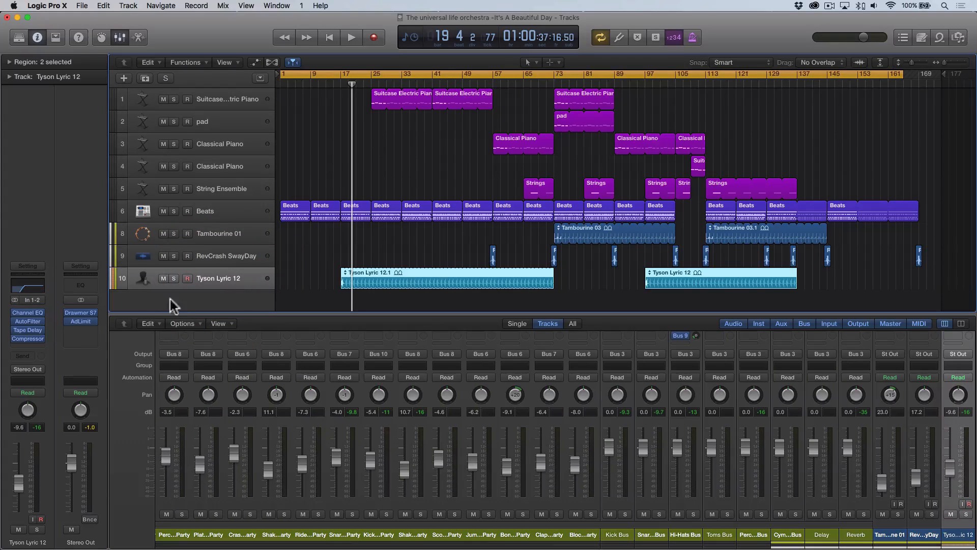
{"action": "left_click", "coordinate": [28, 322]}
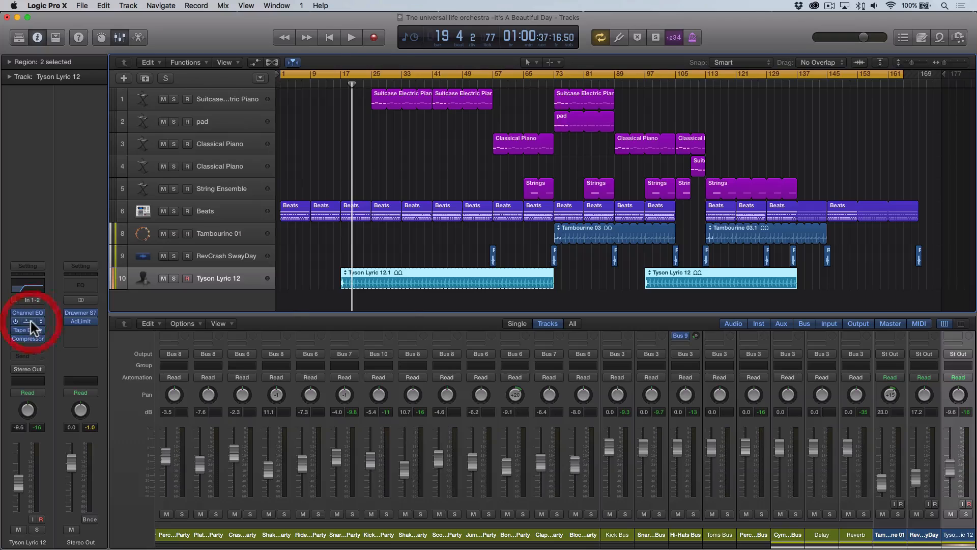
{"action": "left_click_drag", "start_coordinate": [309, 40], "coordinate": [837, 108]}
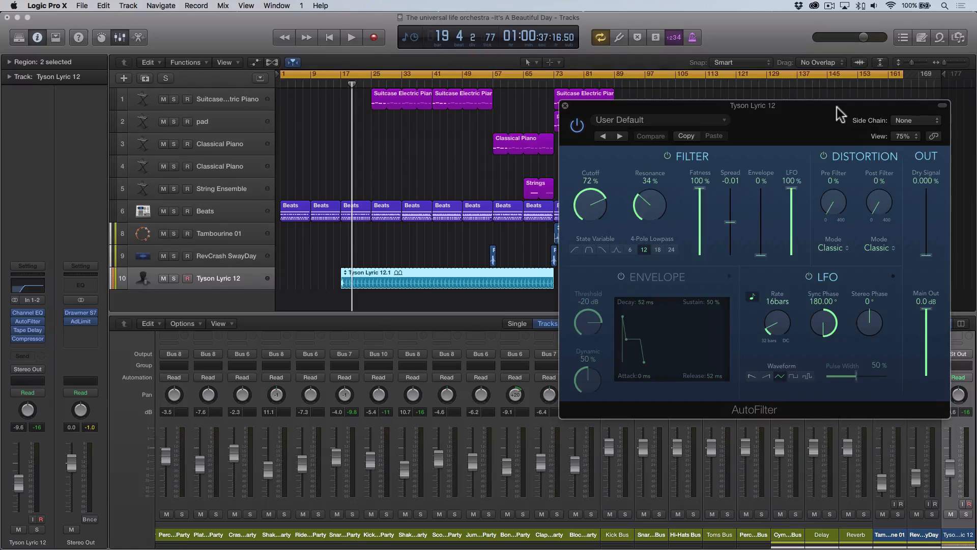
{"action": "left_click", "coordinate": [340, 85]}
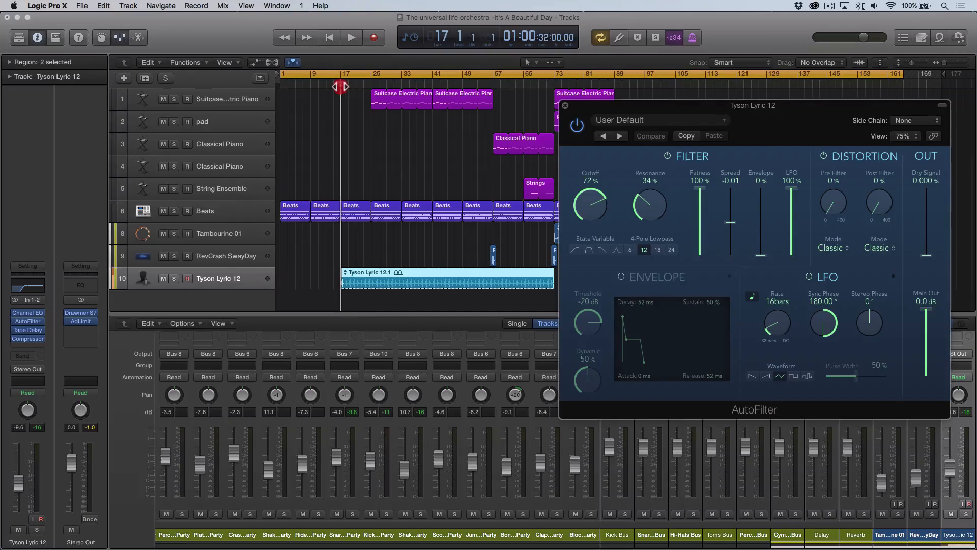
{"action": "key", "text": "space"}
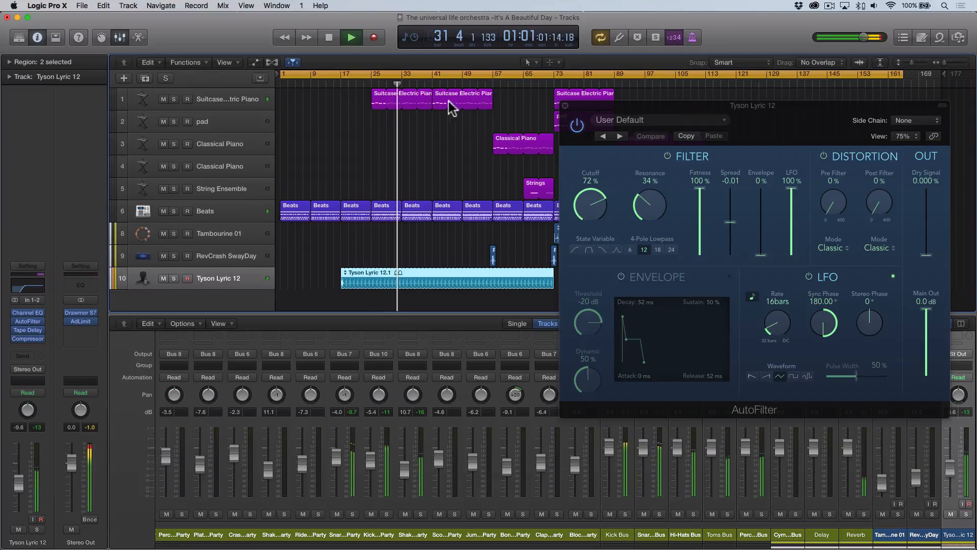
Show the volume automation of the Suitcase Electric Piano track and stop playback
{"action": "left_click", "coordinate": [235, 104]}
{"action": "key", "text": "a"}
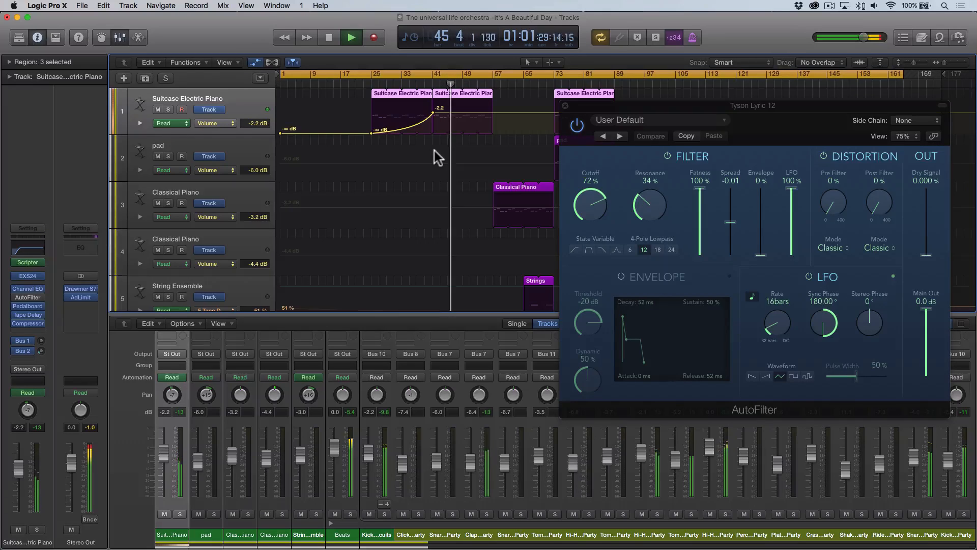
{"action": "key", "text": "space"}
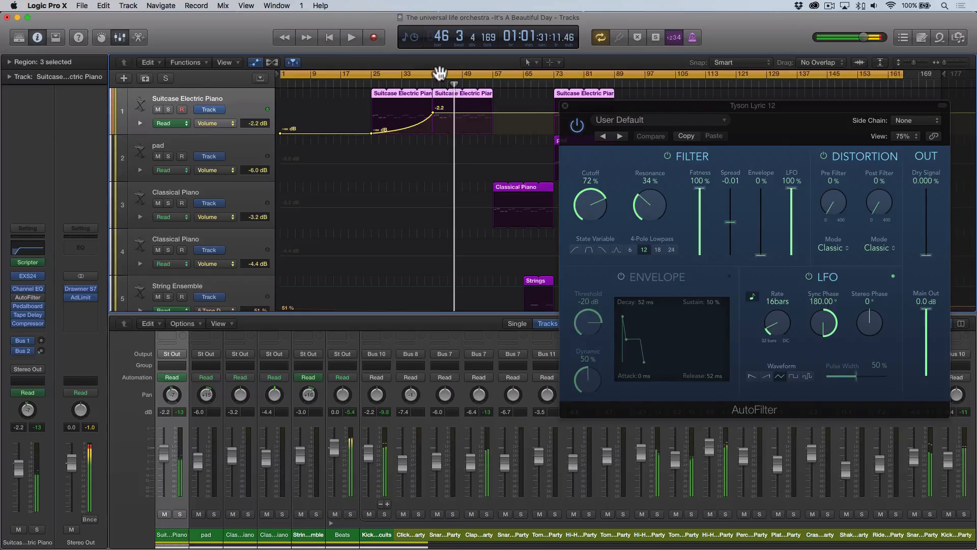
Set the cycle range to bars 41 to 57 and solo the Suitcase Electric Piano track
{"action": "left_click", "coordinate": [440, 75]}
{"action": "mouse_move", "coordinate": [439, 75]}
{"action": "left_mouse_down"}
{"action": "mouse_move", "coordinate": [492, 76]}
{"action": "mouse_move", "coordinate": [435, 75]}
{"action": "left_mouse_up"}
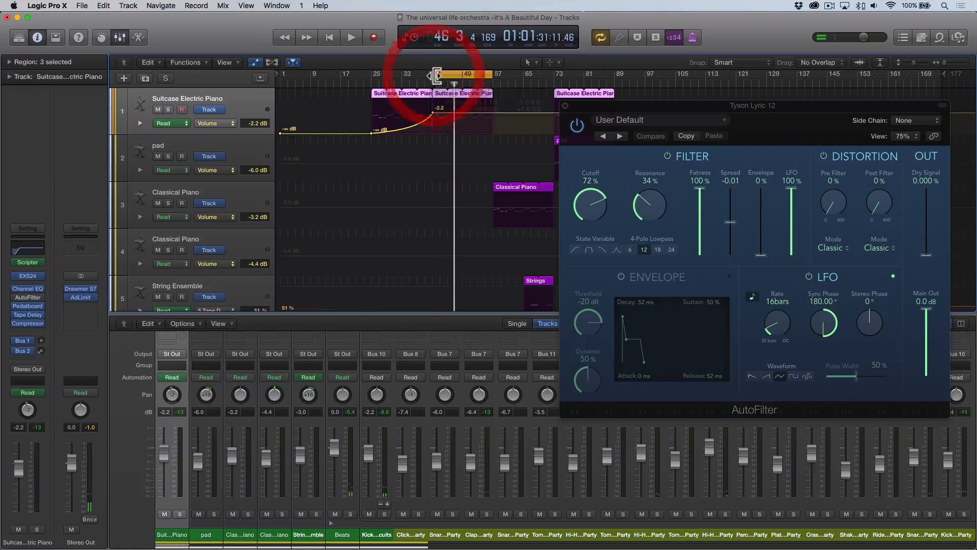
{"action": "left_click", "coordinate": [168, 110]}
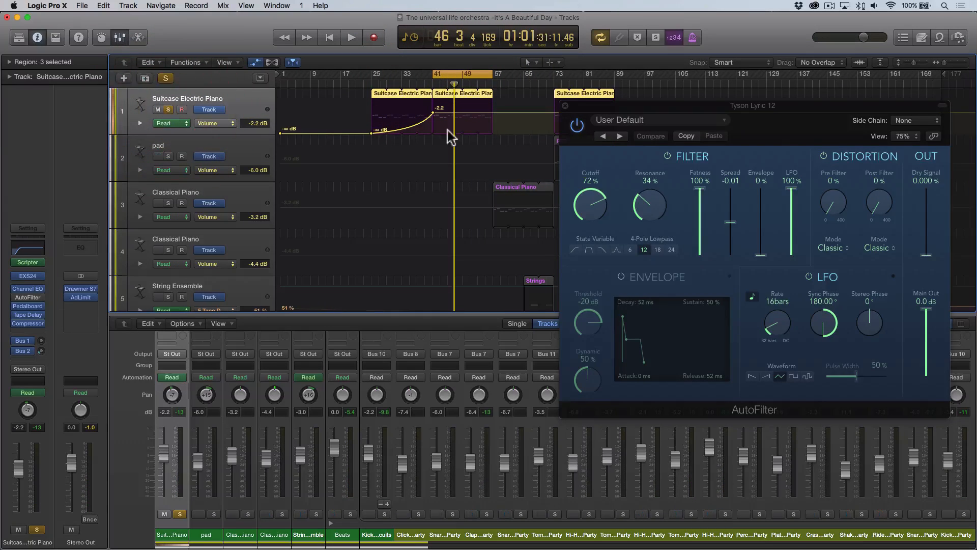
Open the Suitcase Electric Piano regions in the Piano Roll, close the AutoFilter window, and play the cycled section
{"action": "double_click", "coordinate": [438, 96]}
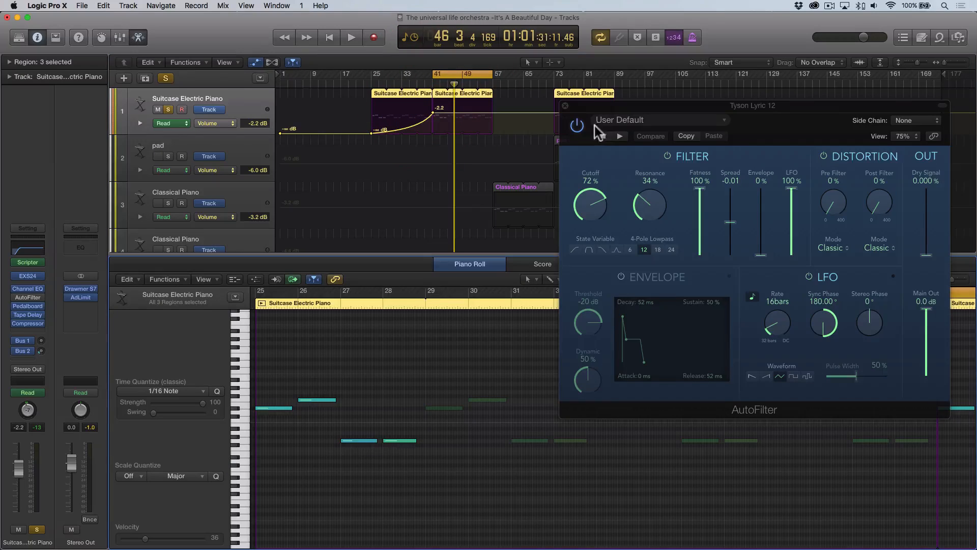
{"action": "left_click", "coordinate": [566, 106]}
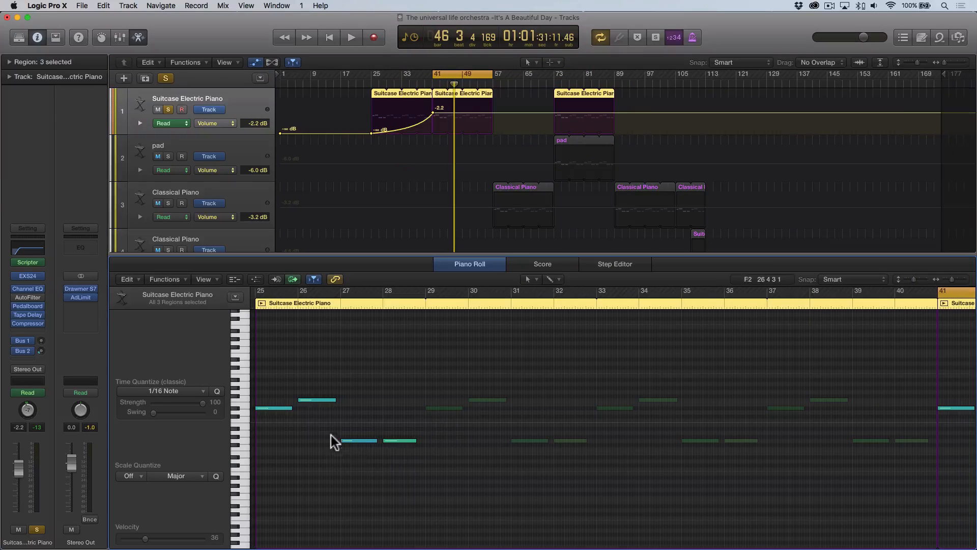
{"action": "key", "text": "space"}
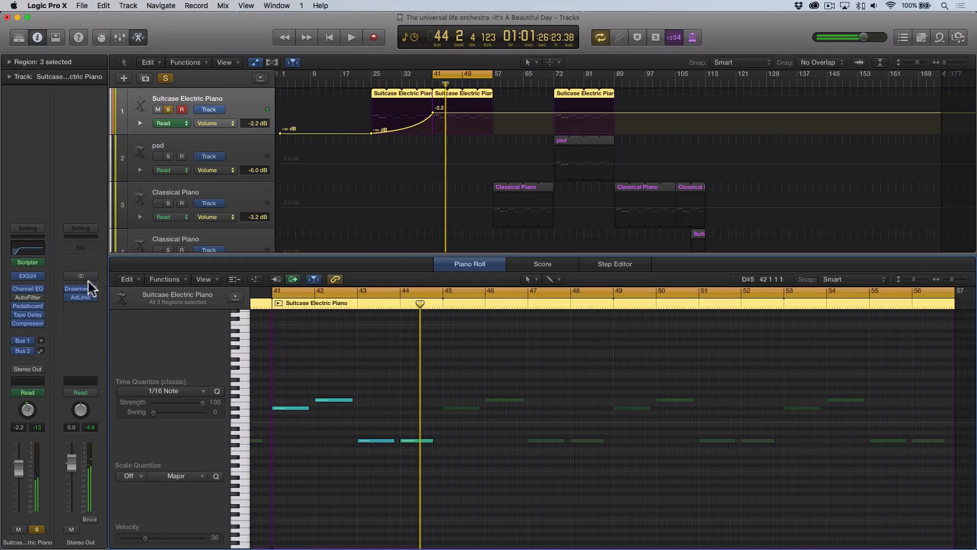
Open the electric piano's EXS24 instrument, audition the part with Scripter bypassed, and leave Scripter enabled
{"action": "left_click", "coordinate": [29, 275]}
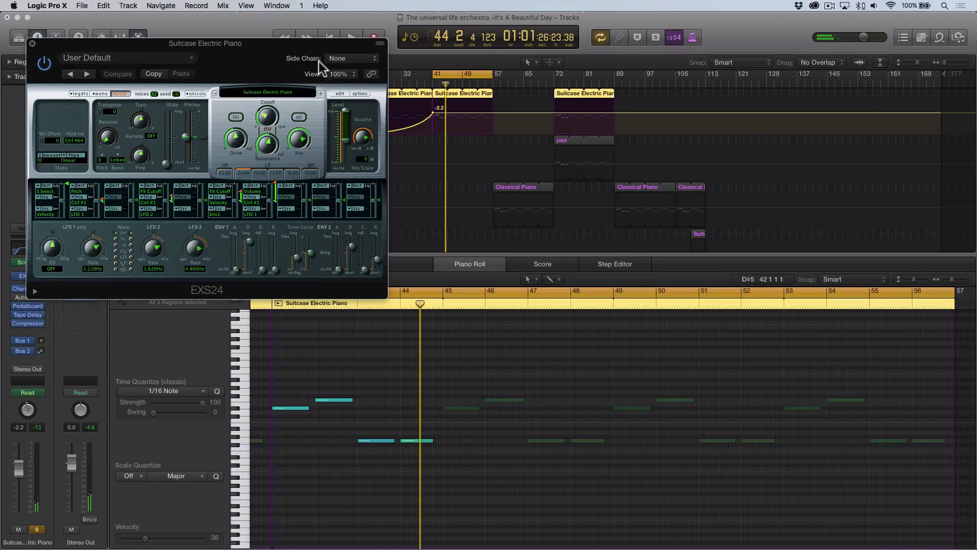
{"action": "left_click_drag", "start_coordinate": [276, 41], "coordinate": [736, 103]}
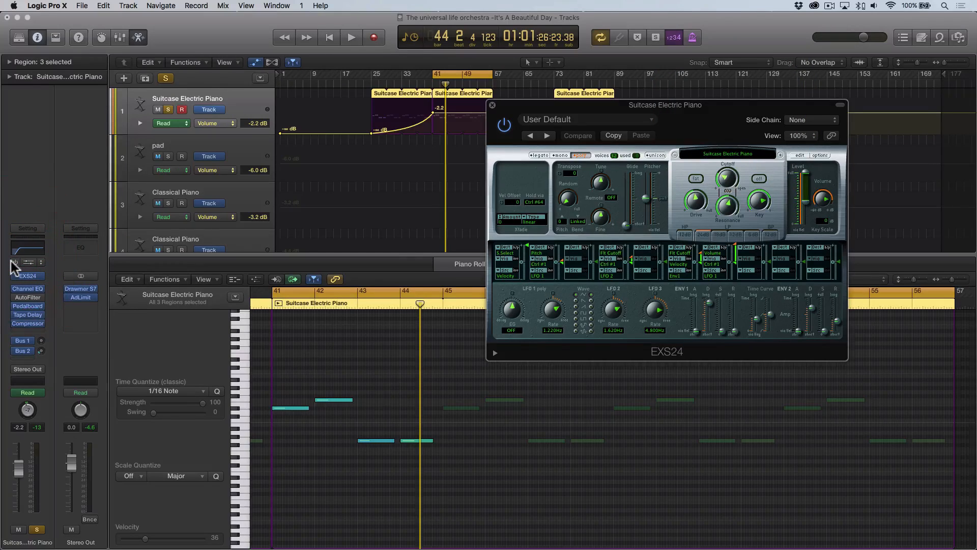
{"action": "key", "text": "space"}
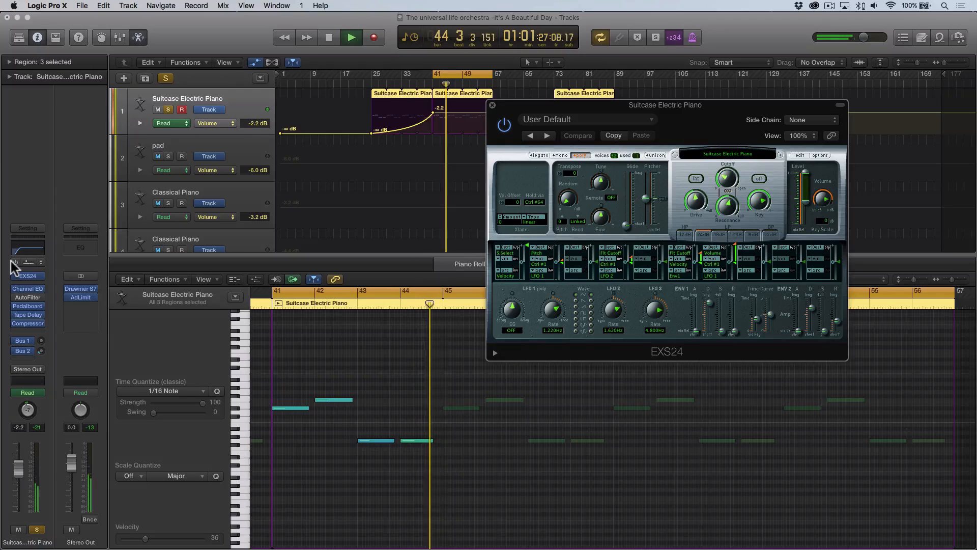
{"action": "key", "text": "space"}
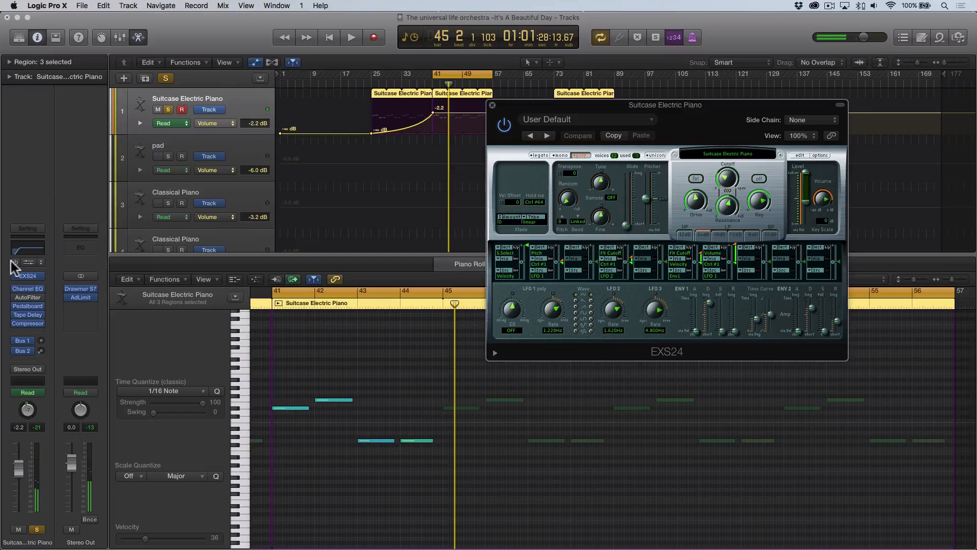
{"action": "left_click", "coordinate": [15, 262]}
{"action": "left_click", "coordinate": [14, 262]}
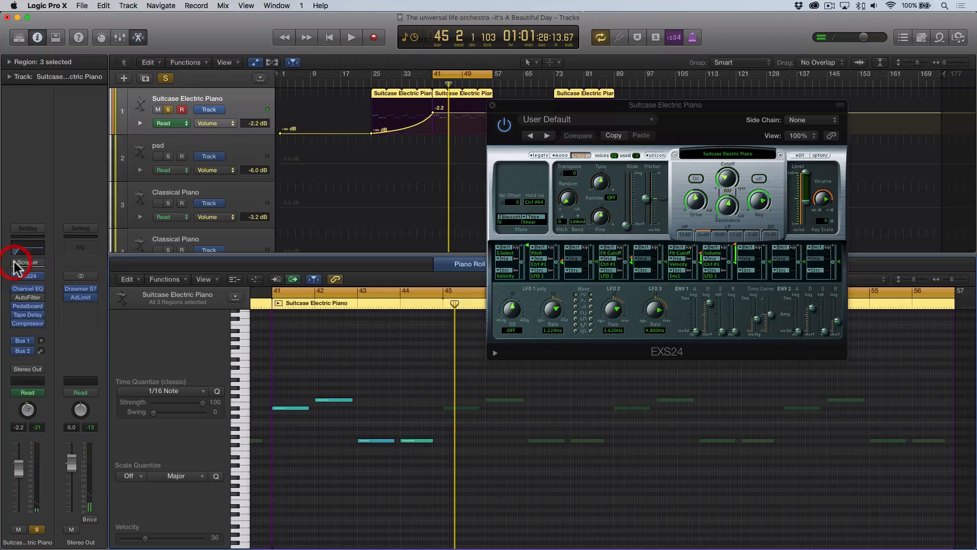
{"action": "left_click", "coordinate": [15, 262]}
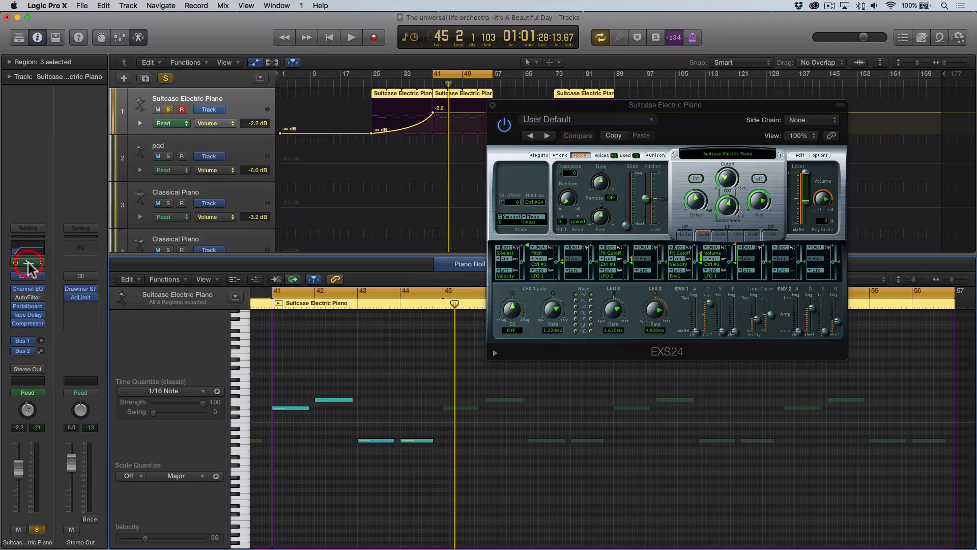
Open the electric piano's Scripter with its Chordio 1.5.1 parameters and listen to the resulting chords
{"action": "left_click", "coordinate": [28, 262]}
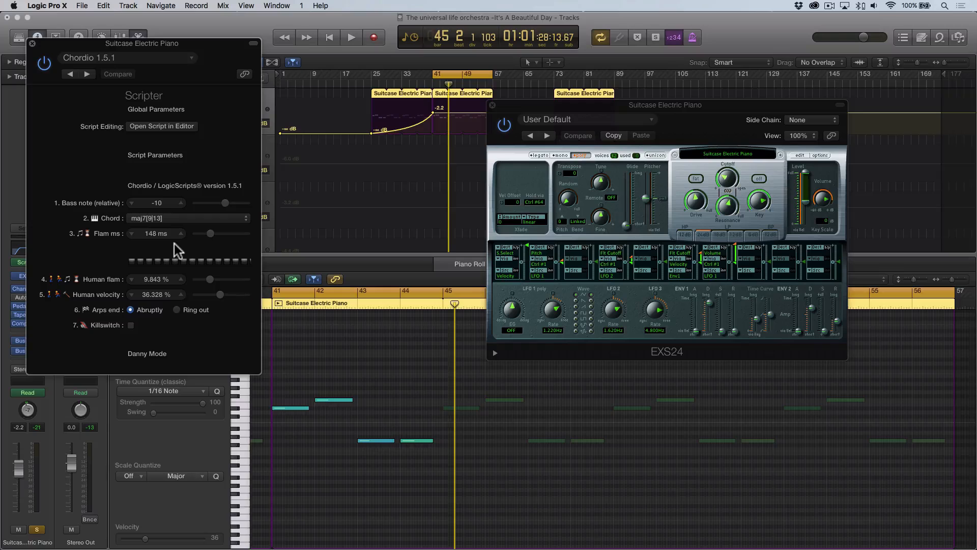
{"action": "key", "text": "space"}
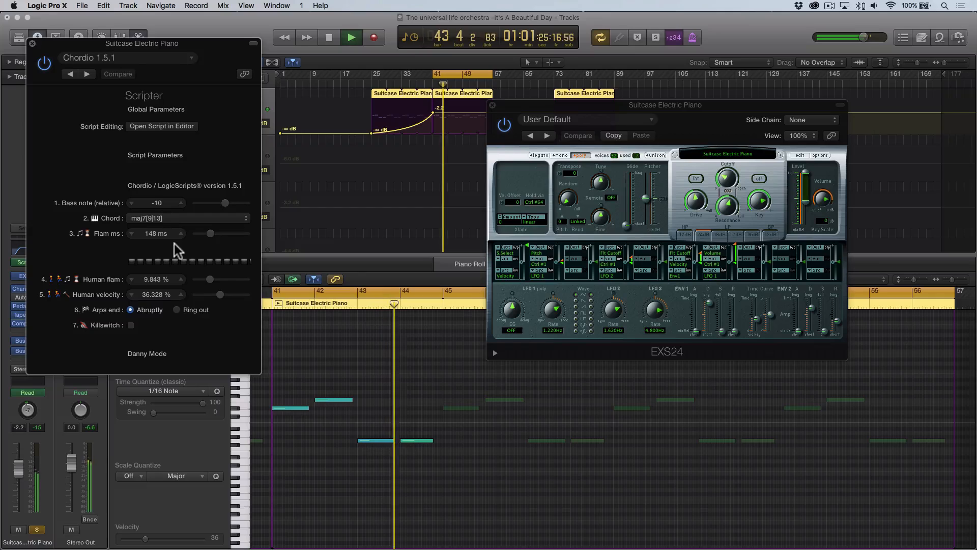
{"action": "key", "text": "space"}
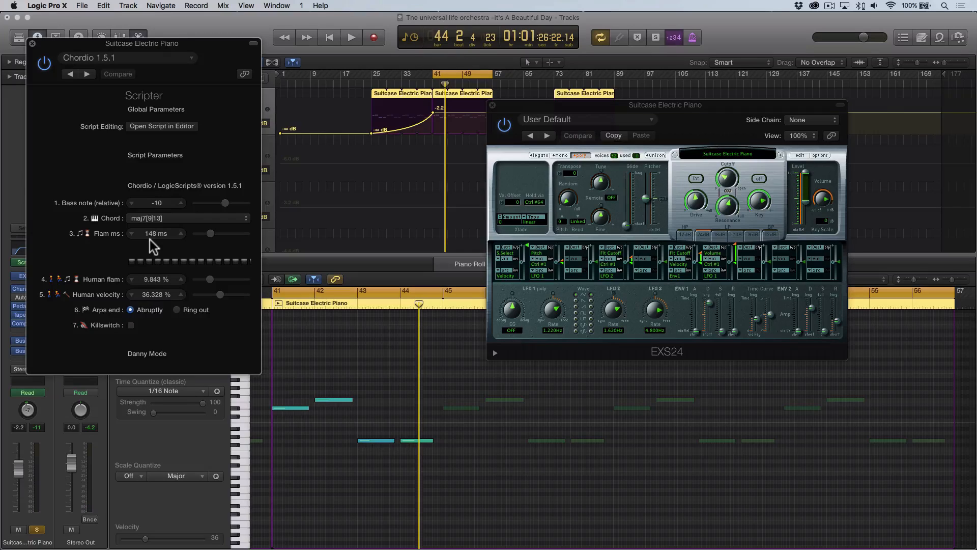
Set the Chordio flam to 0 ms and listen to the chords
{"action": "left_click_drag", "start_coordinate": [212, 233], "coordinate": [191, 234]}
{"action": "key", "text": "space"}
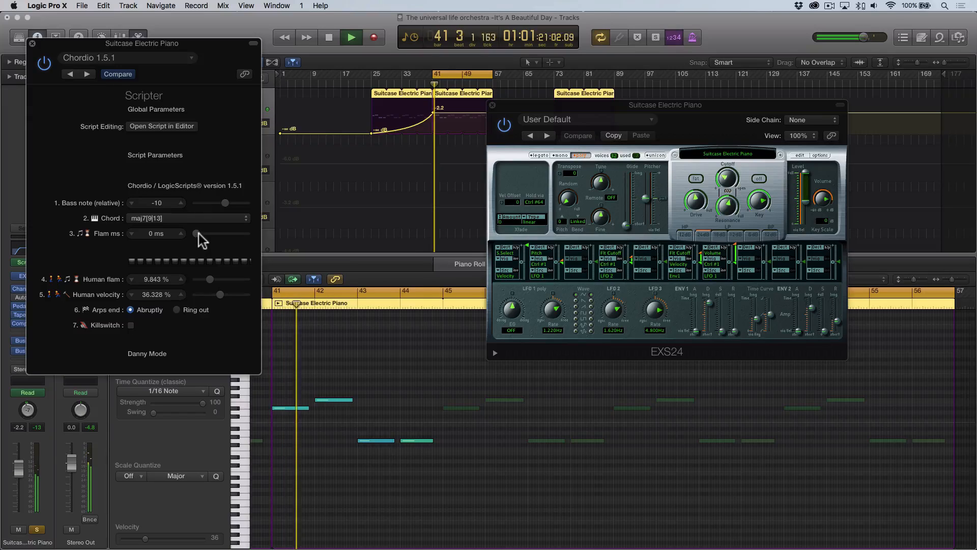
{"action": "key", "text": "space"}
Raise the Chordio flam to 348 ms and listen to the more spread-out chords
{"action": "left_click_drag", "start_coordinate": [197, 234], "coordinate": [231, 235]}
{"action": "key", "text": "space"}
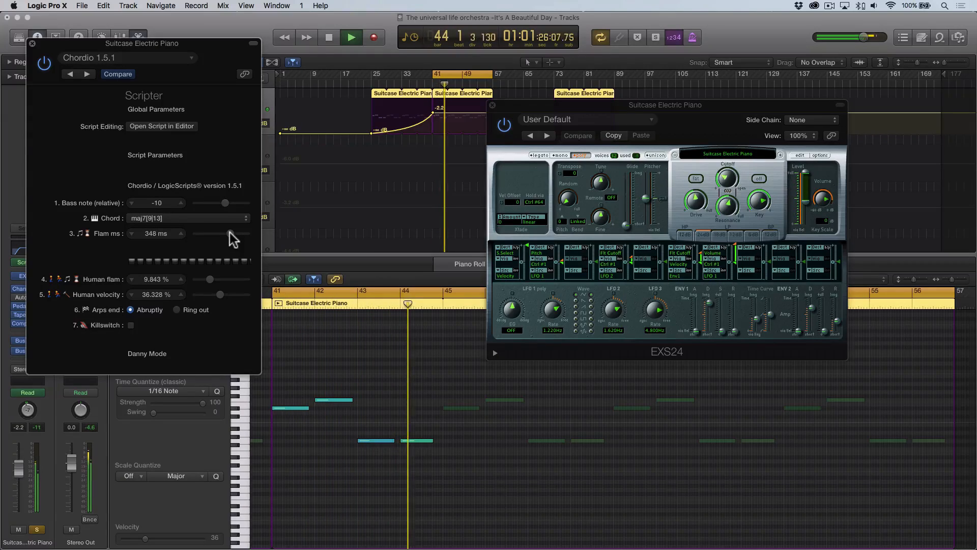
{"action": "key", "text": "space"}
Set the Chordio flam to 148 ms, play the cycled chords, and close the Scripter window
{"action": "left_click_drag", "start_coordinate": [230, 233], "coordinate": [211, 234]}
{"action": "key", "text": "space"}
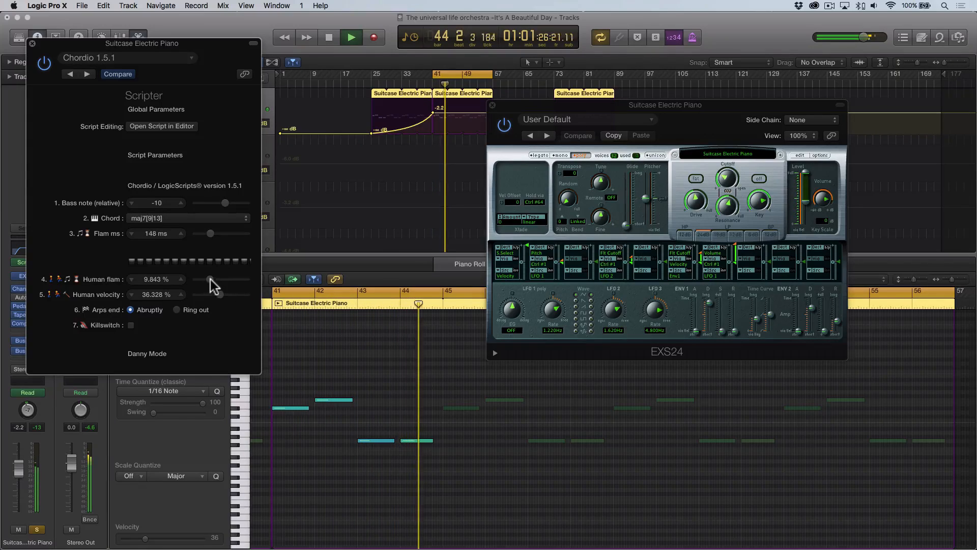
{"action": "key", "text": "space"}
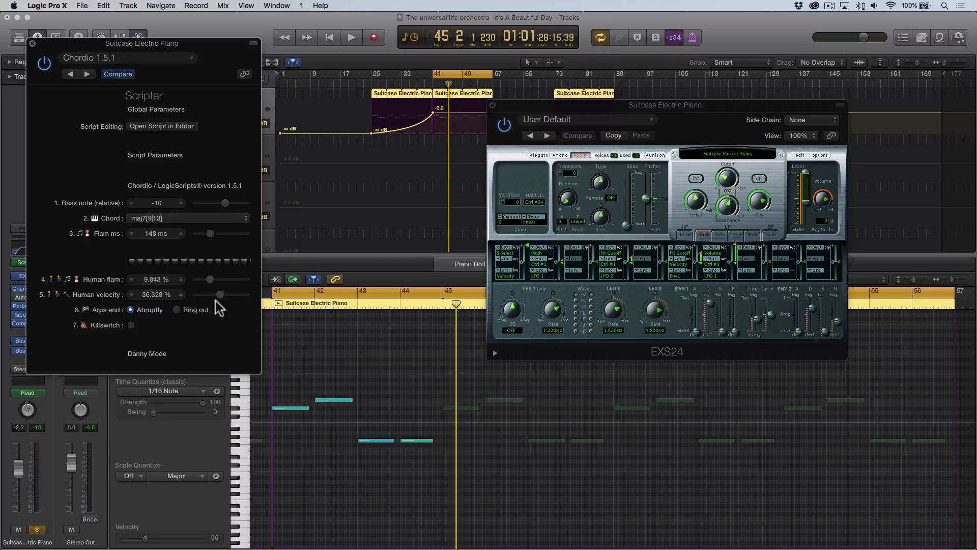
{"action": "key", "text": "space"}
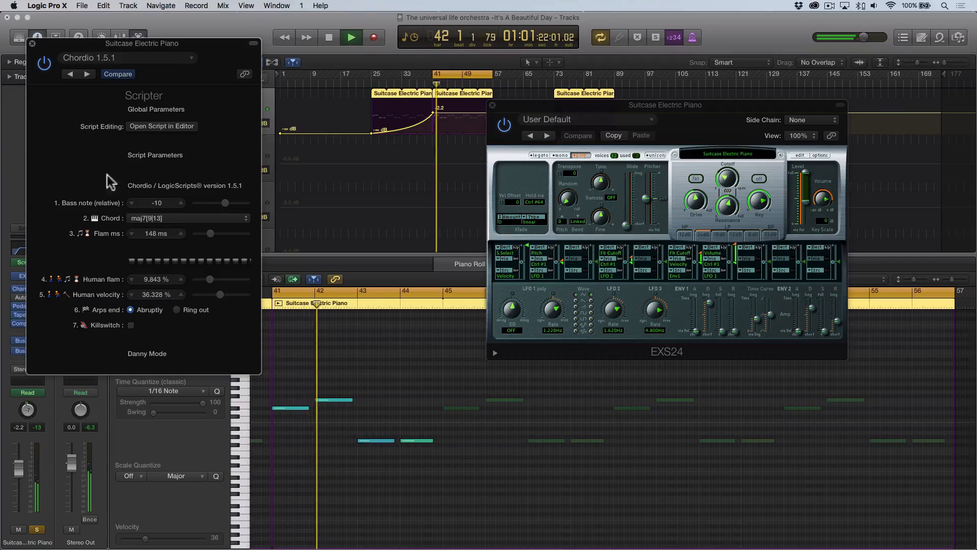
{"action": "left_click", "coordinate": [32, 43]}
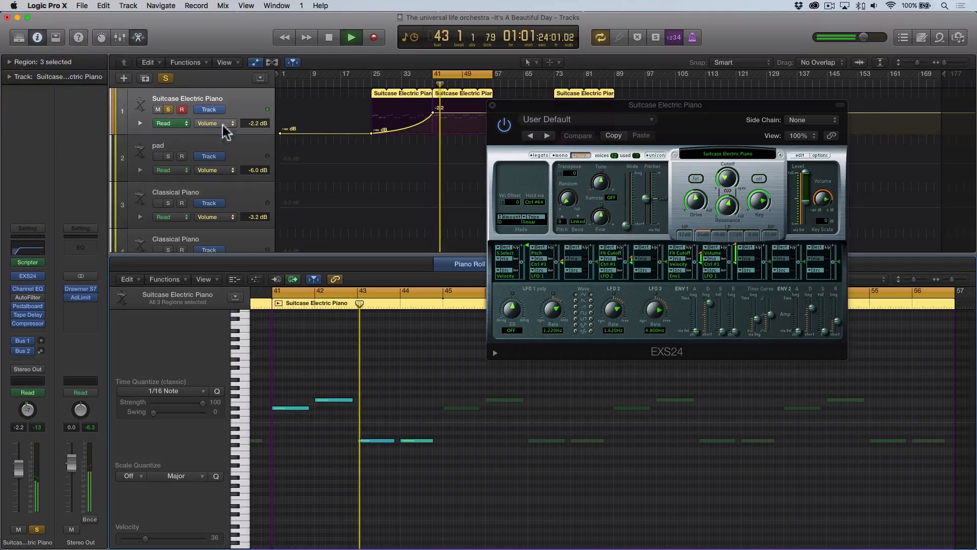
Take the Suitcase Electric Piano track out of solo and close its EXS24 window
{"action": "left_click", "coordinate": [168, 110]}
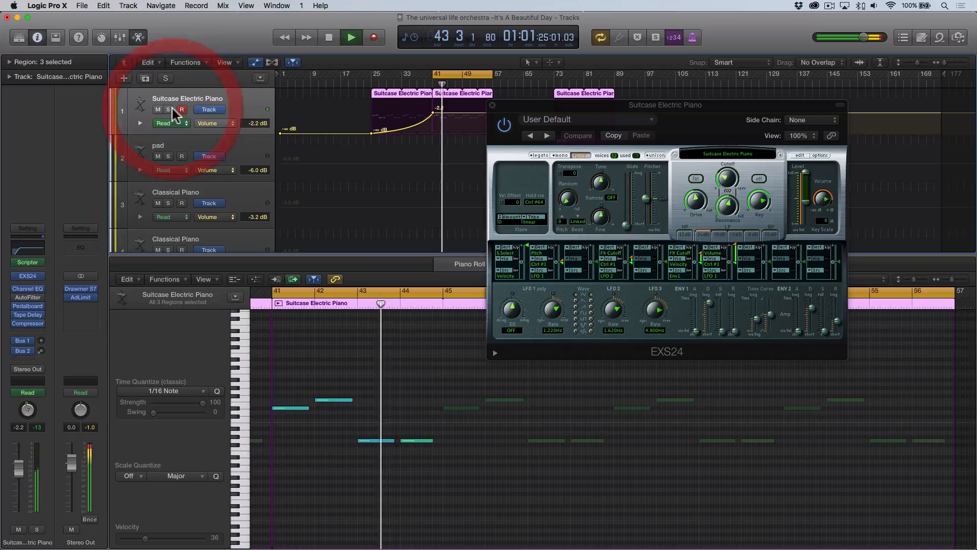
{"action": "left_click", "coordinate": [492, 105]}
Move the cycle range to bars 57–73, hide the track automation, and look over the arrangement's tracks during playback
{"action": "left_click_drag", "start_coordinate": [481, 74], "coordinate": [541, 74]}
{"action": "key", "text": "a"}
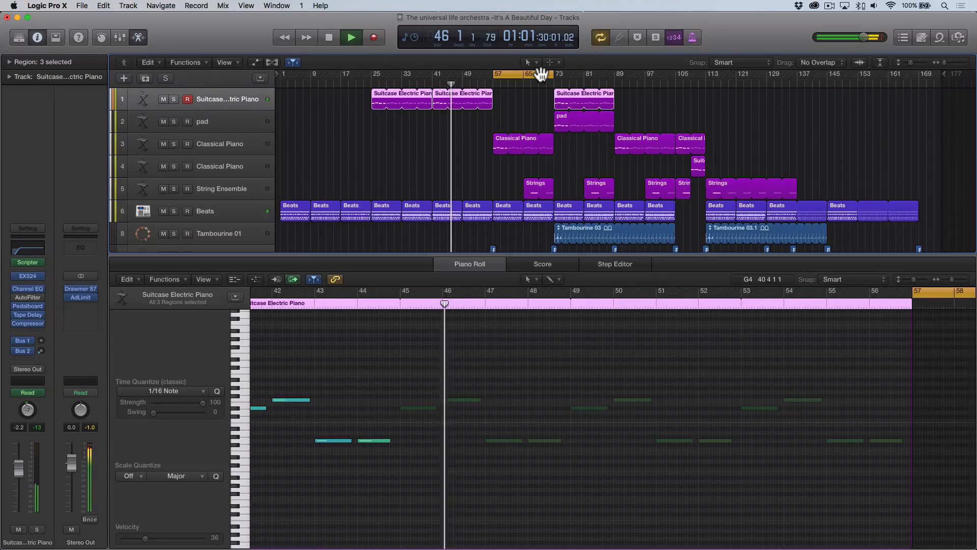
{"action": "scroll", "coordinate": [531, 169], "scroll_direction": "down", "scroll_amount": 1}
{"action": "scroll", "coordinate": [531, 169], "scroll_direction": "down", "scroll_amount": 4}
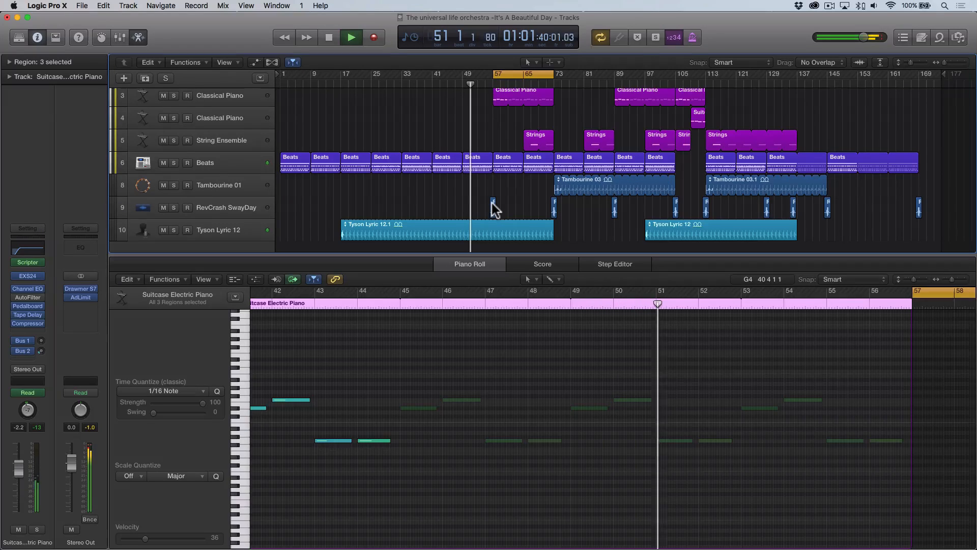
{"action": "scroll", "coordinate": [538, 173], "scroll_direction": "up", "scroll_amount": 1}
{"action": "scroll", "coordinate": [539, 173], "scroll_direction": "up", "scroll_amount": 2}
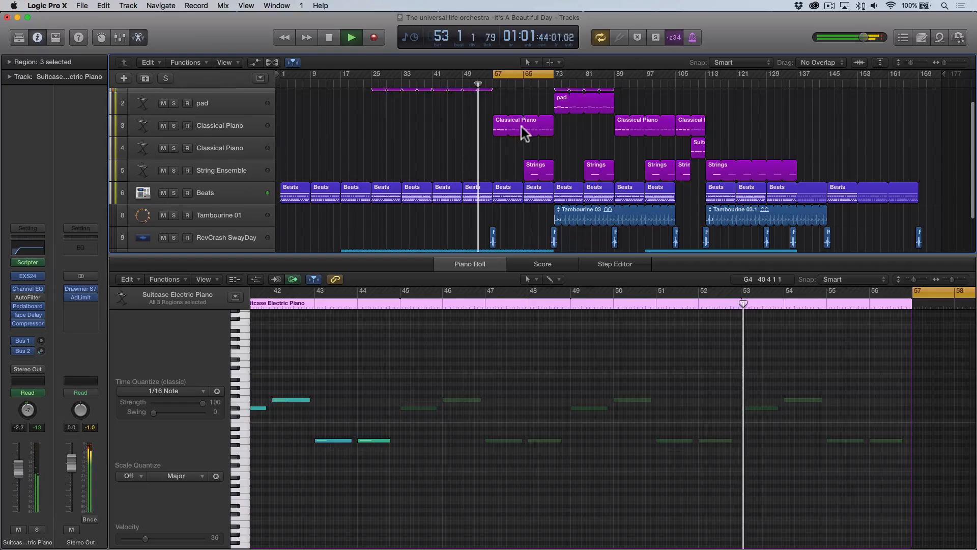
{"action": "scroll", "coordinate": [522, 127], "scroll_direction": "up", "scroll_amount": 2}
Open the Scripter and EXS24 windows of the first Classical Piano track and place them side by side
{"action": "left_click", "coordinate": [238, 151]}
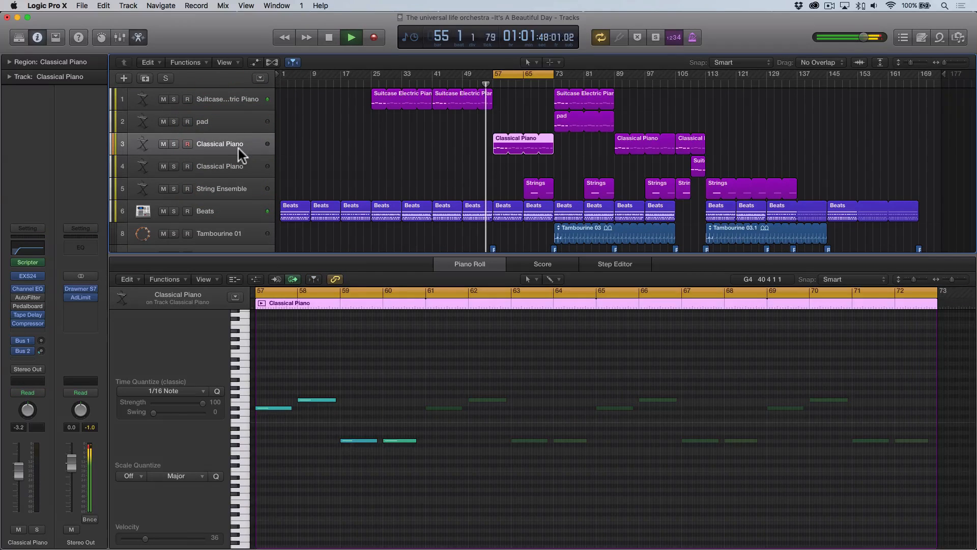
{"action": "left_click", "coordinate": [32, 264]}
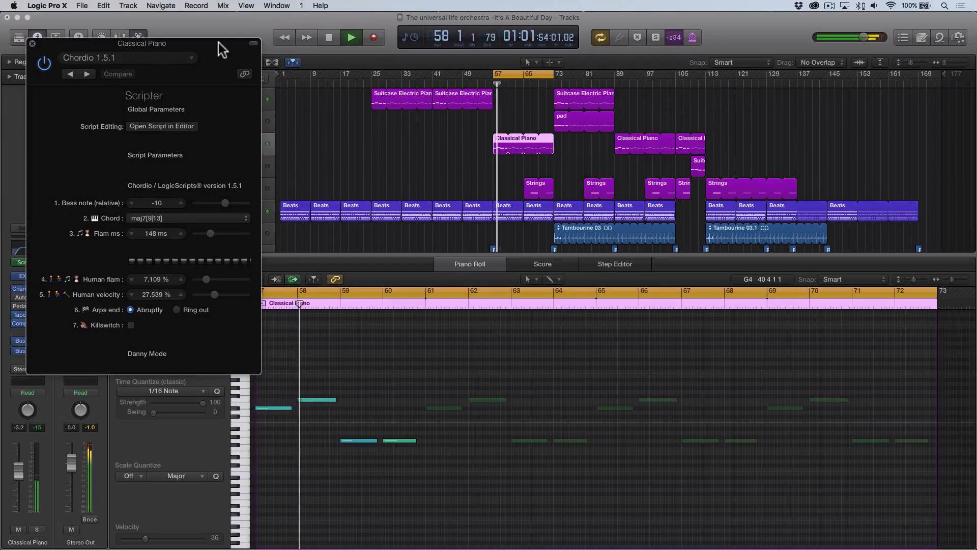
{"action": "left_click_drag", "start_coordinate": [219, 43], "coordinate": [394, 188]}
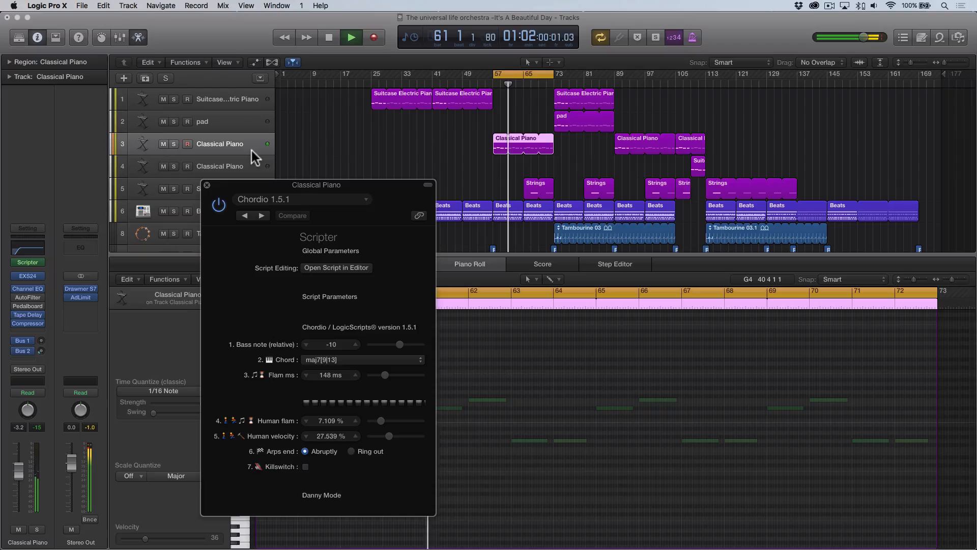
{"action": "left_click", "coordinate": [29, 275]}
{"action": "left_click_drag", "start_coordinate": [279, 48], "coordinate": [747, 181]}
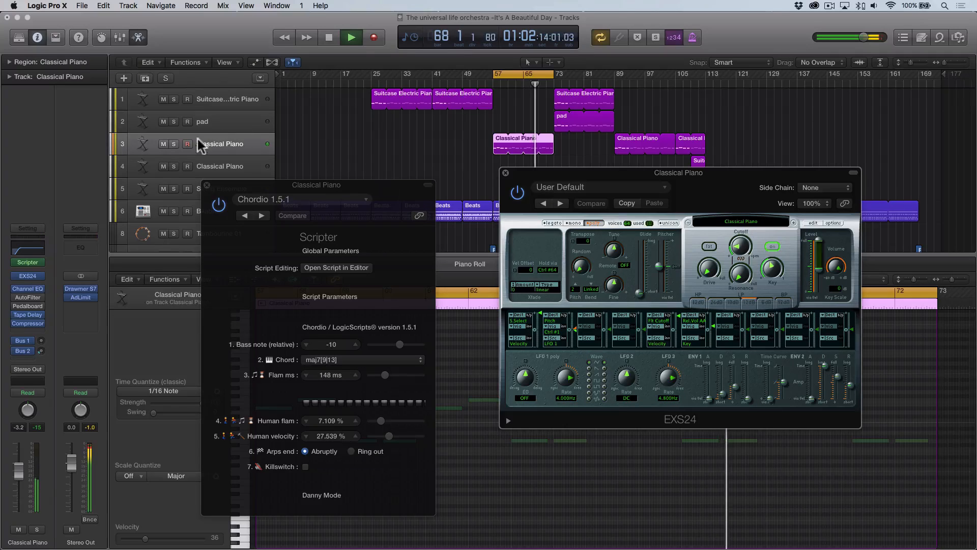
Solo the first Classical Piano track and compare its playback with the Chordio Scripter bypassed and re-enabled
{"action": "left_click", "coordinate": [173, 144]}
{"action": "left_click", "coordinate": [218, 211]}
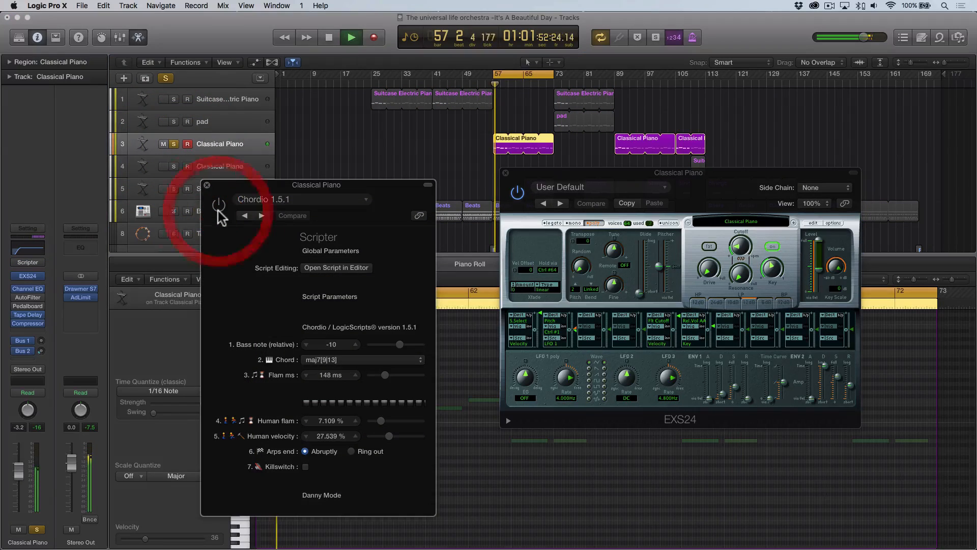
{"action": "key", "text": "space"}
{"action": "key", "text": "space"}
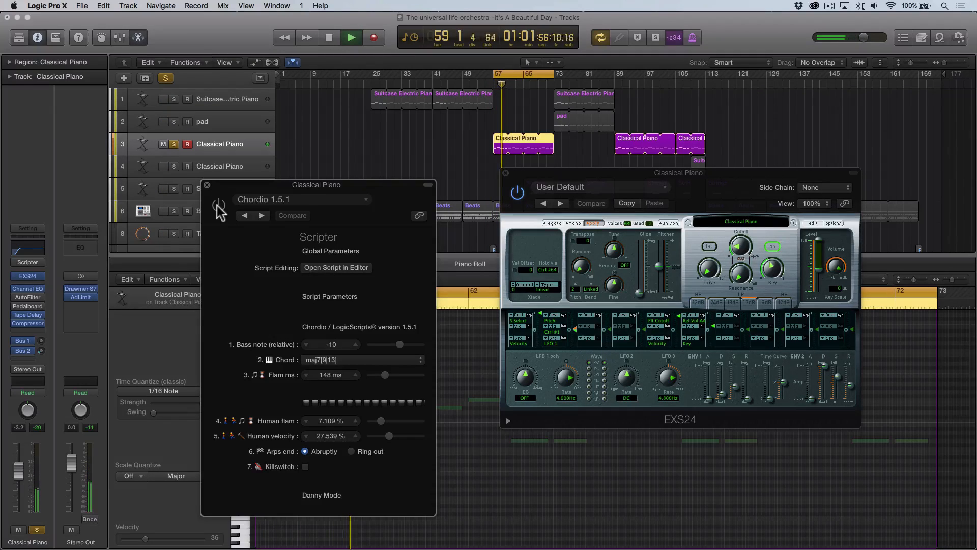
{"action": "left_click", "coordinate": [219, 207]}
{"action": "key", "text": "space"}
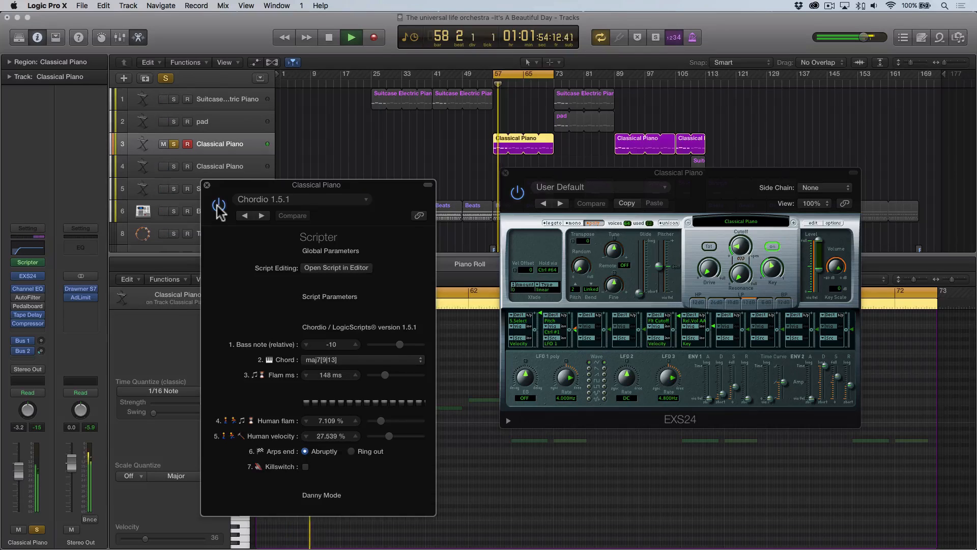
Close the Classical Piano's EXS24 and Scripter windows and take the track out of solo
{"action": "left_click", "coordinate": [505, 173]}
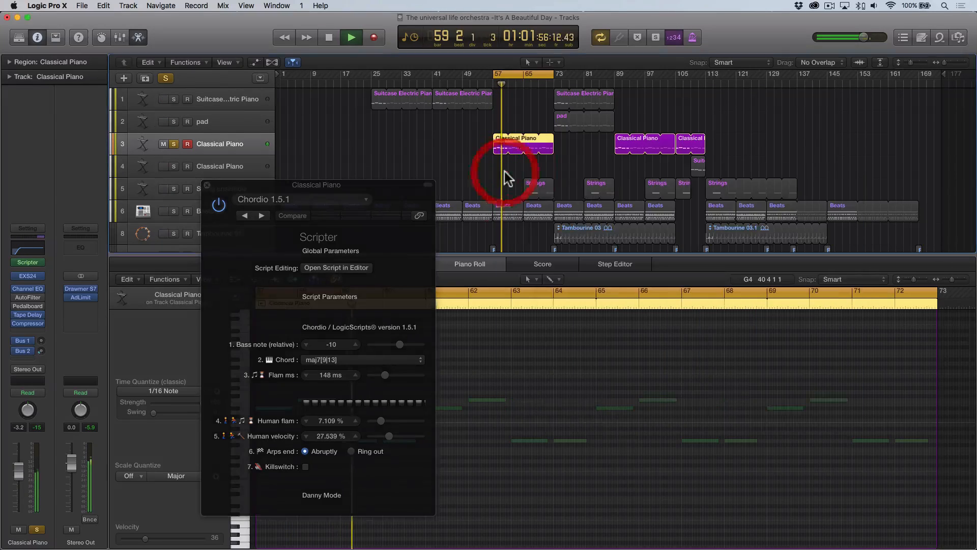
{"action": "left_click", "coordinate": [207, 185]}
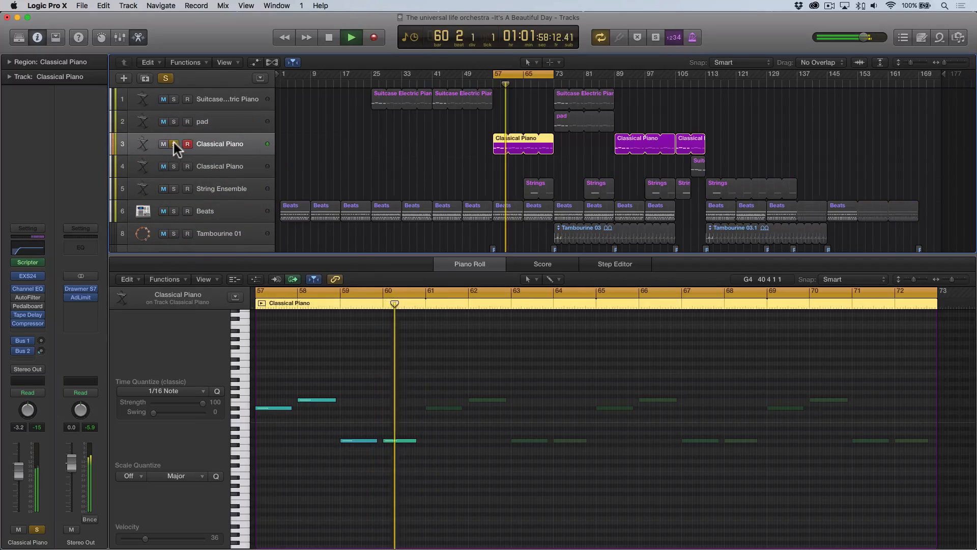
{"action": "left_click", "coordinate": [174, 144]}
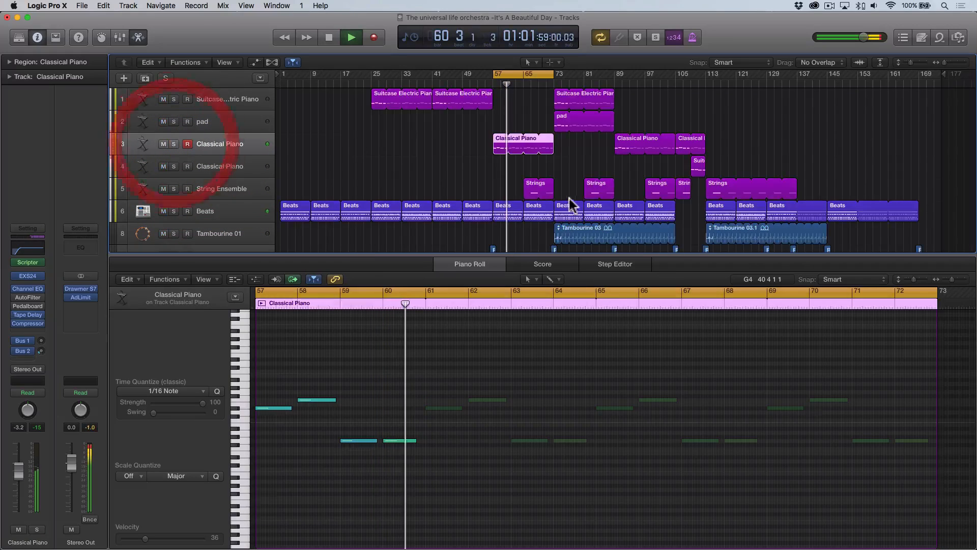
Open the String Ensemble track's Scripter and EXS24 windows and arrange them apart from each other
{"action": "left_click", "coordinate": [242, 187]}
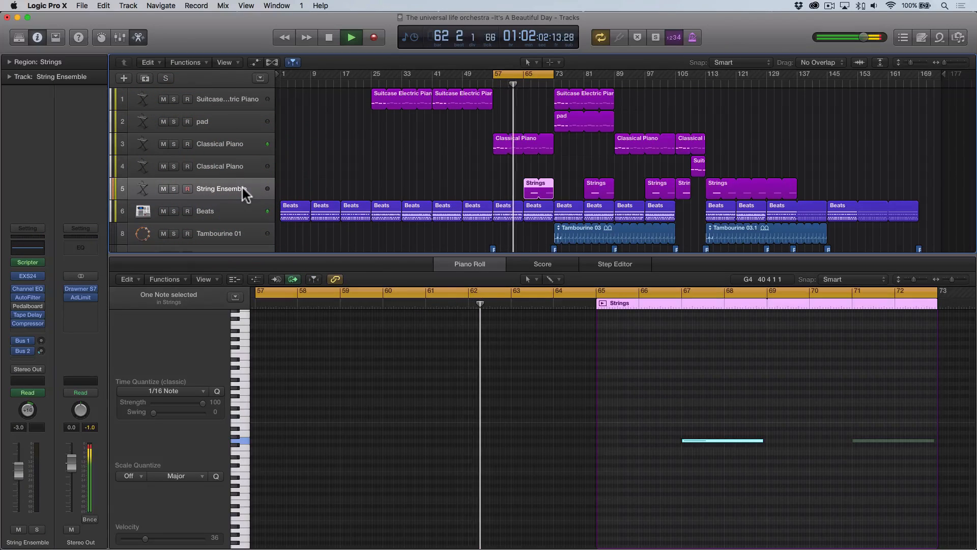
{"action": "left_click", "coordinate": [27, 262]}
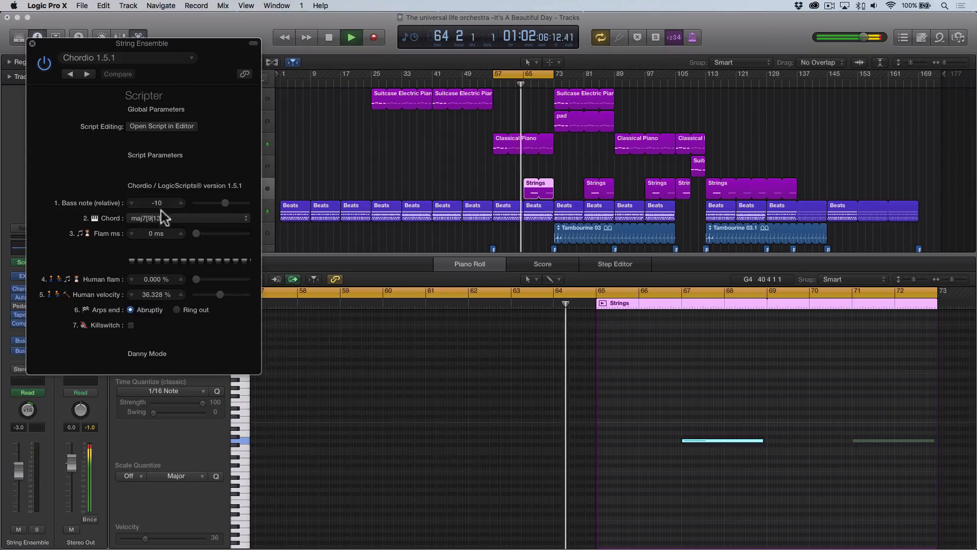
{"action": "left_click_drag", "start_coordinate": [190, 46], "coordinate": [815, 92]}
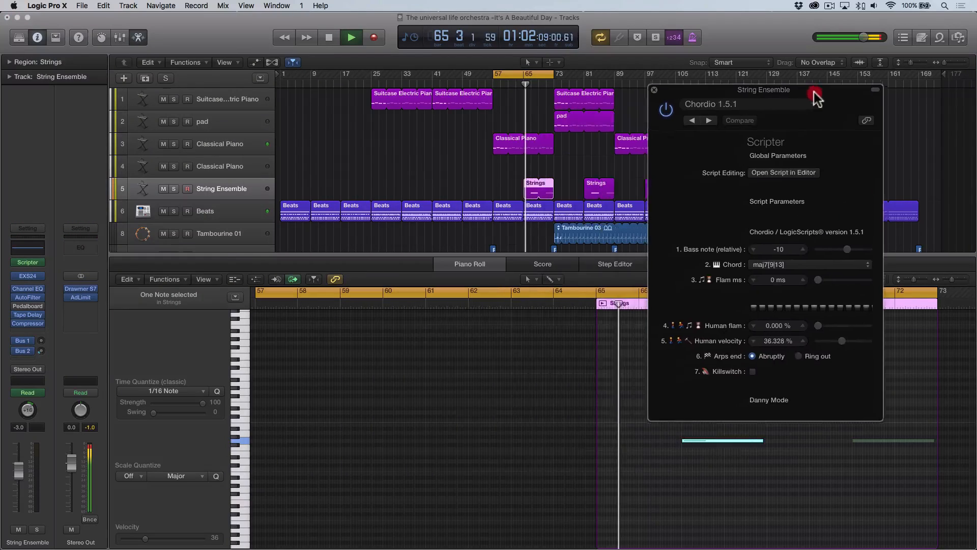
{"action": "left_click", "coordinate": [28, 277]}
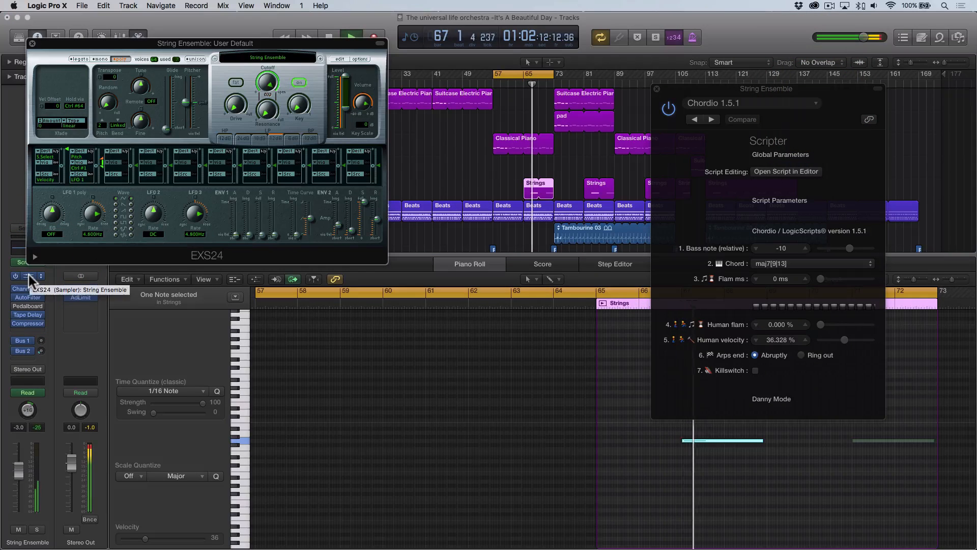
{"action": "left_click_drag", "start_coordinate": [291, 45], "coordinate": [382, 156]}
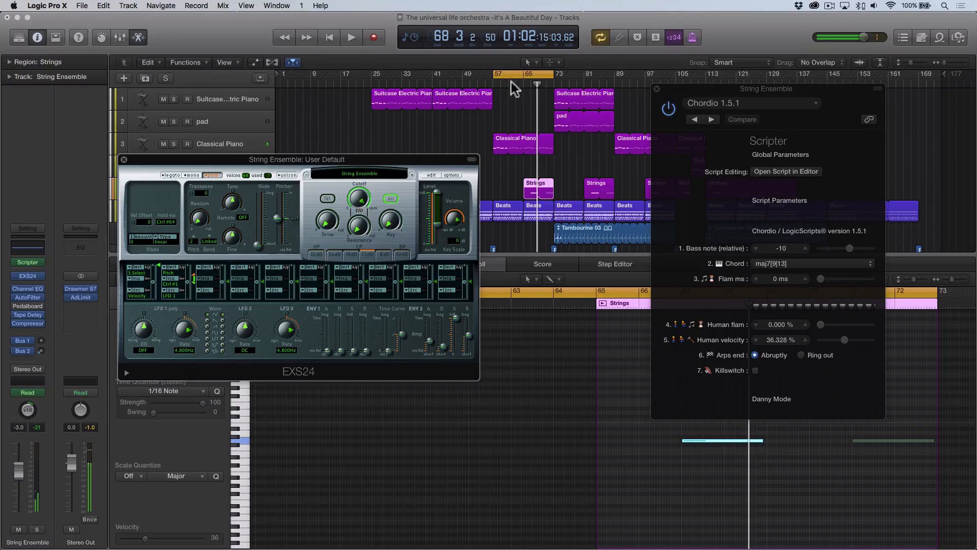
Shorten the cycle range to bars 65–73 and listen to the String Ensemble track in solo
{"action": "left_click_drag", "start_coordinate": [495, 77], "coordinate": [527, 75]}
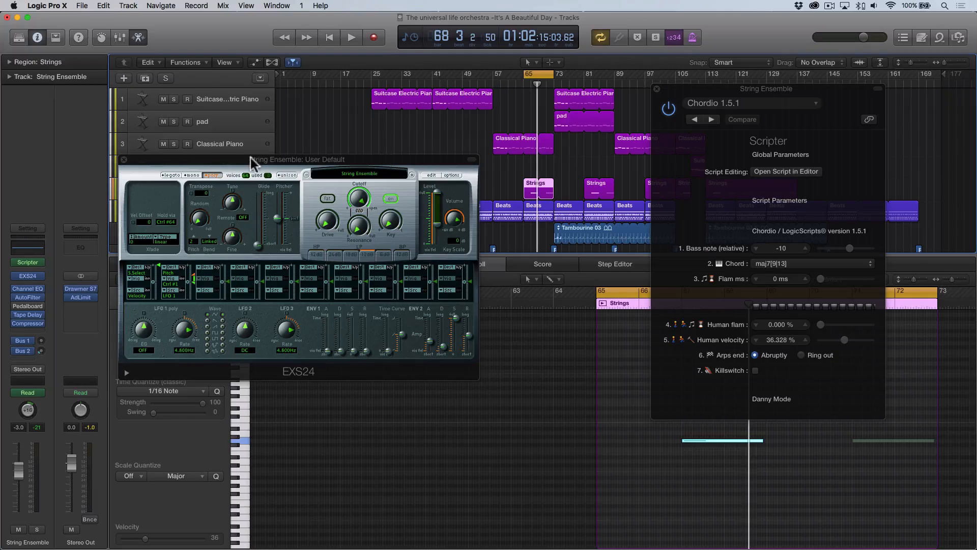
{"action": "left_click_drag", "start_coordinate": [251, 158], "coordinate": [241, 240]}
{"action": "left_click", "coordinate": [174, 189]}
{"action": "key", "text": "space"}
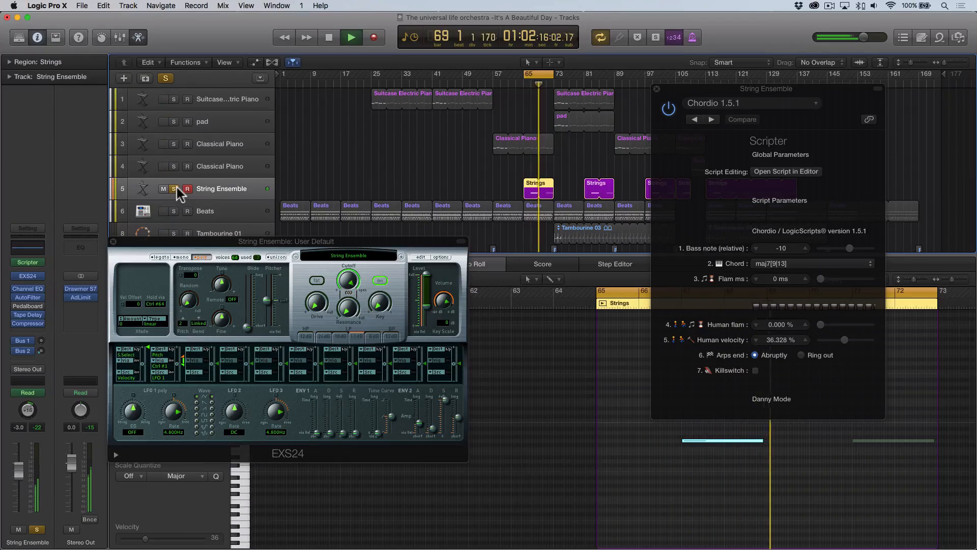
{"action": "key", "text": "space"}
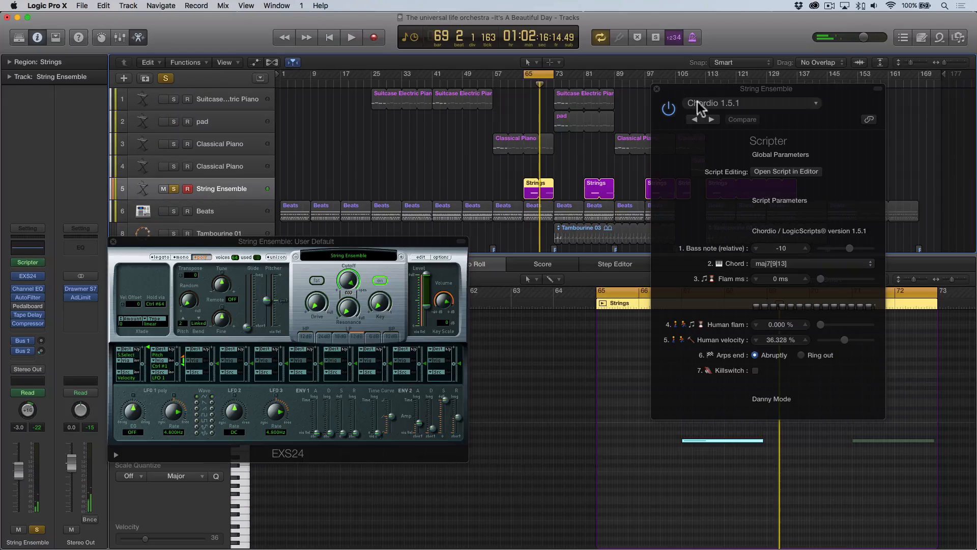
Compare the strings played from about bar 68 with the Chordio Scripter bypassed and re-enabled
{"action": "left_click", "coordinate": [670, 112]}
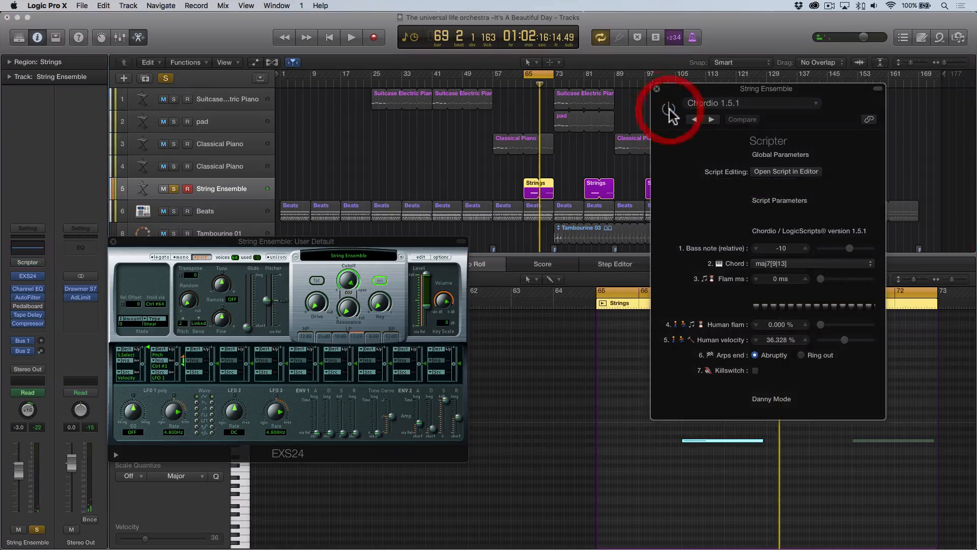
{"action": "double_click", "coordinate": [533, 86]}
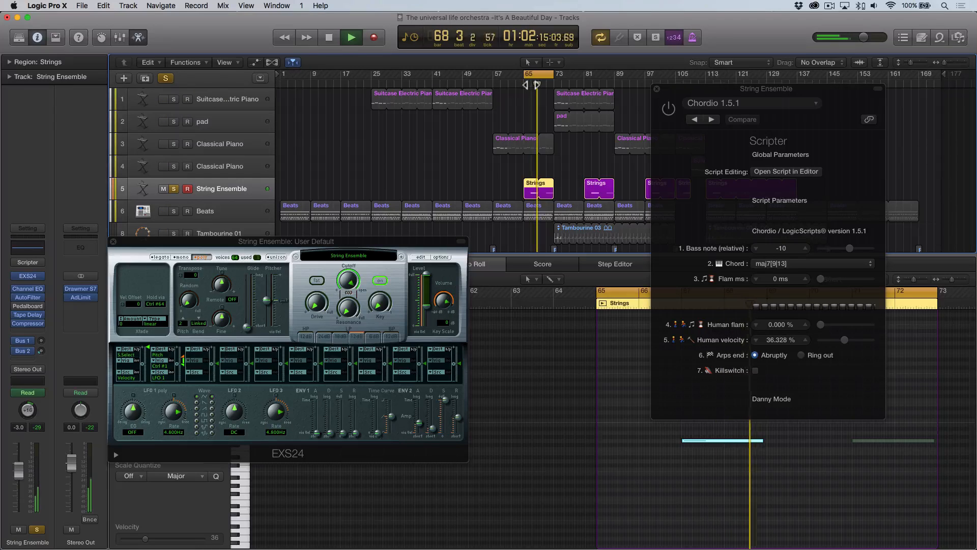
{"action": "key", "text": "space"}
{"action": "left_click", "coordinate": [668, 108]}
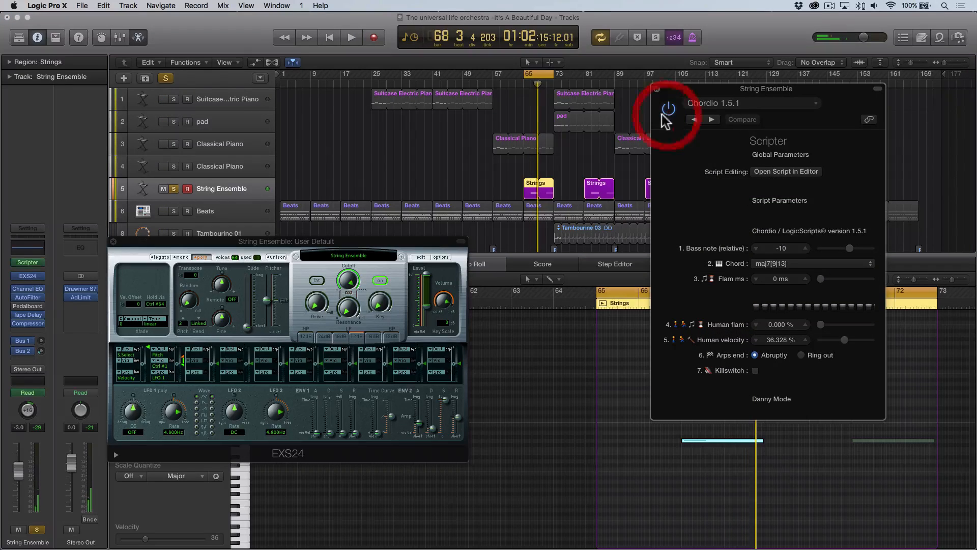
{"action": "double_click", "coordinate": [531, 85]}
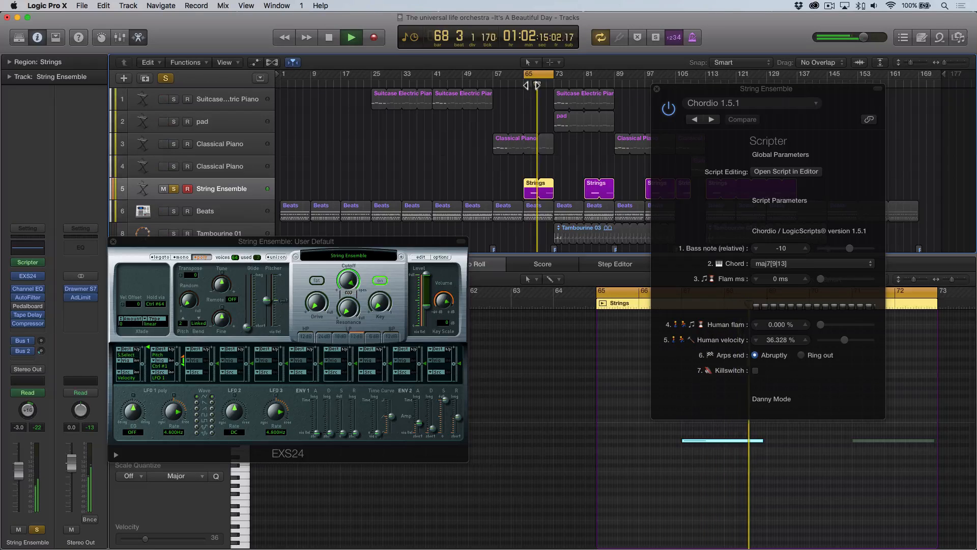
Close the String Ensemble's Scripter and EXS24 windows and take the track out of solo
{"action": "left_click", "coordinate": [657, 89]}
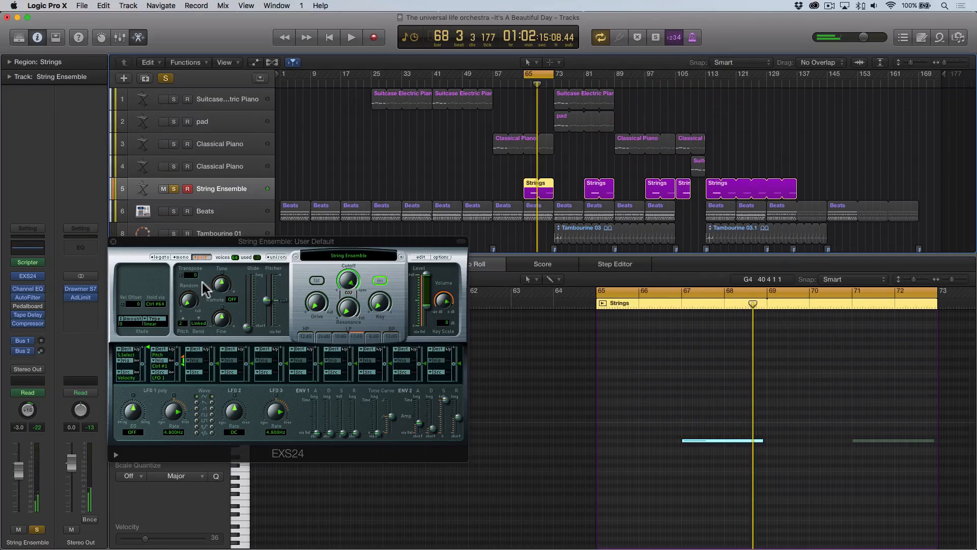
{"action": "left_click", "coordinate": [113, 243]}
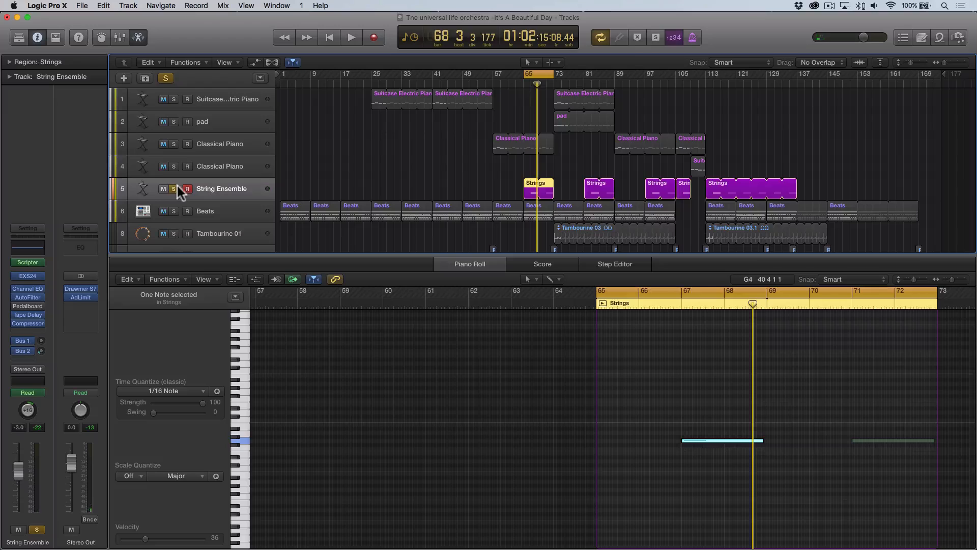
{"action": "left_click", "coordinate": [173, 189]}
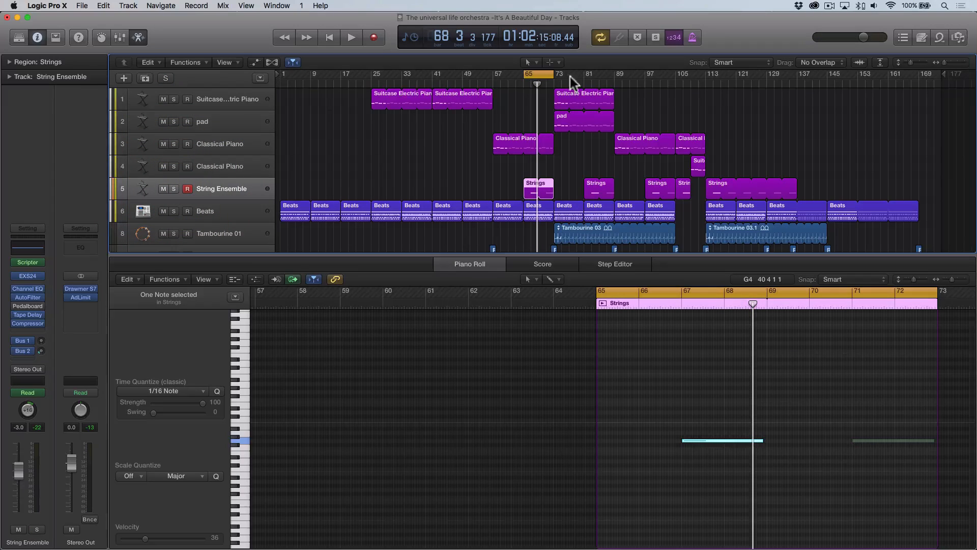
Extend the end of the cycle range to about bar 129 and play the song from about bar 71
{"action": "left_click_drag", "start_coordinate": [549, 73], "coordinate": [766, 76]}
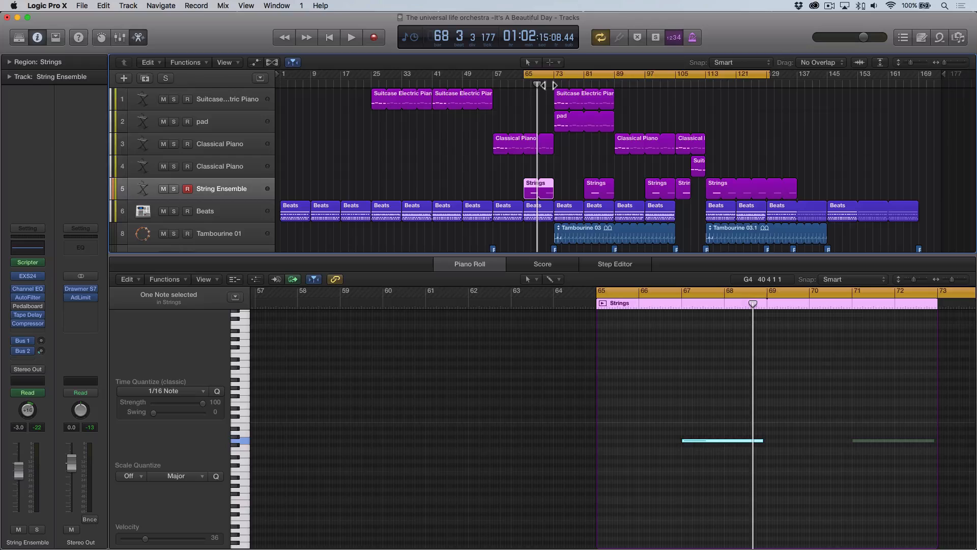
{"action": "left_click", "coordinate": [548, 84]}
{"action": "key", "text": "space"}
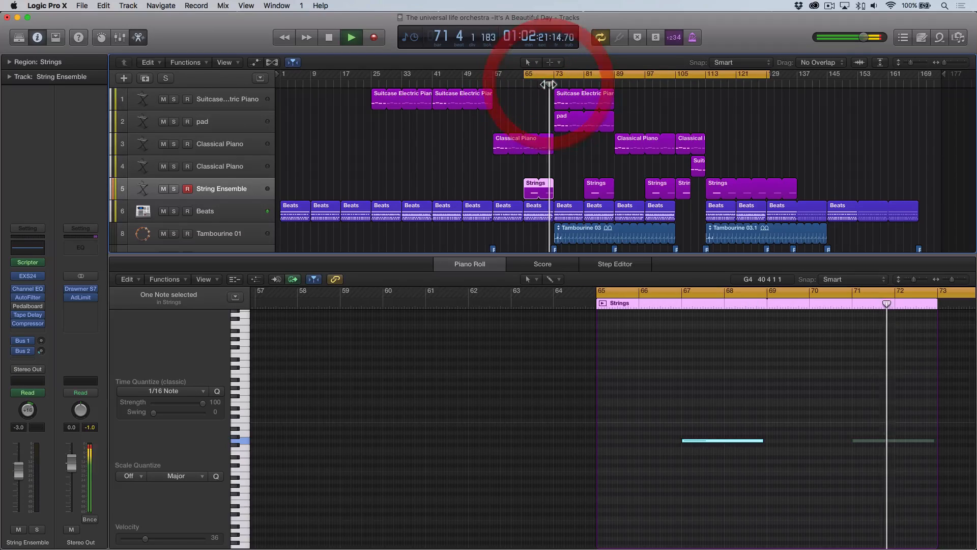
Listen to the pad track in solo and view its Korg M1 Wine Pad instrument, closing the instrument window when done
{"action": "left_click", "coordinate": [231, 120]}
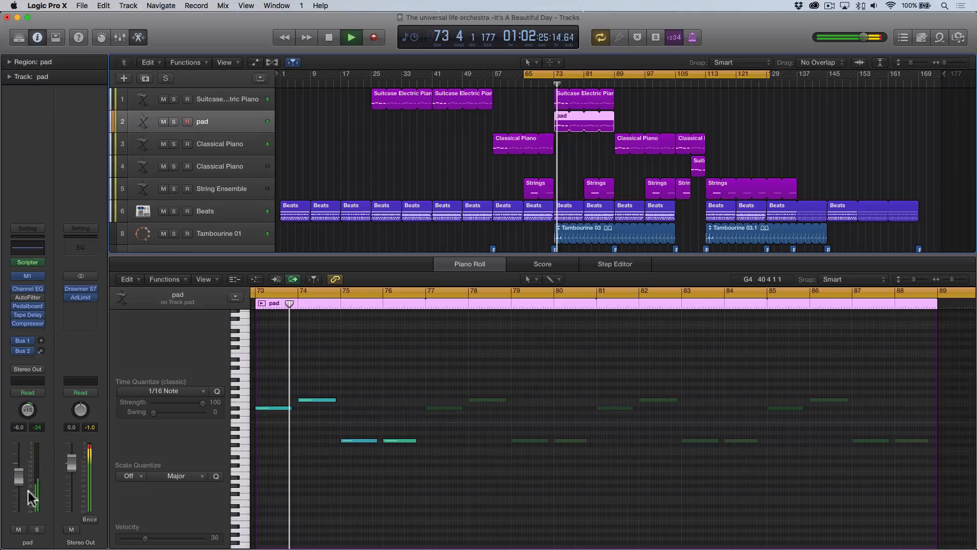
{"action": "left_click", "coordinate": [36, 529]}
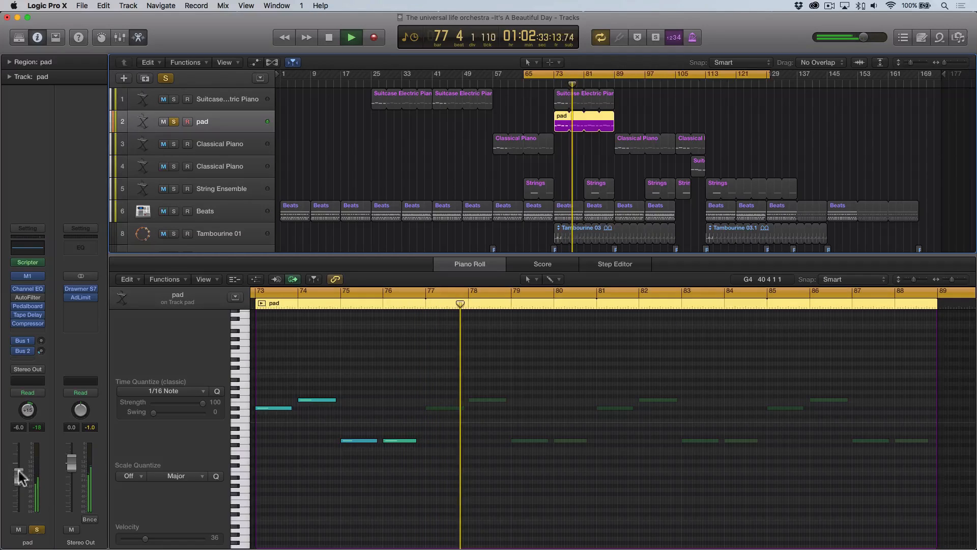
{"action": "left_click", "coordinate": [28, 276]}
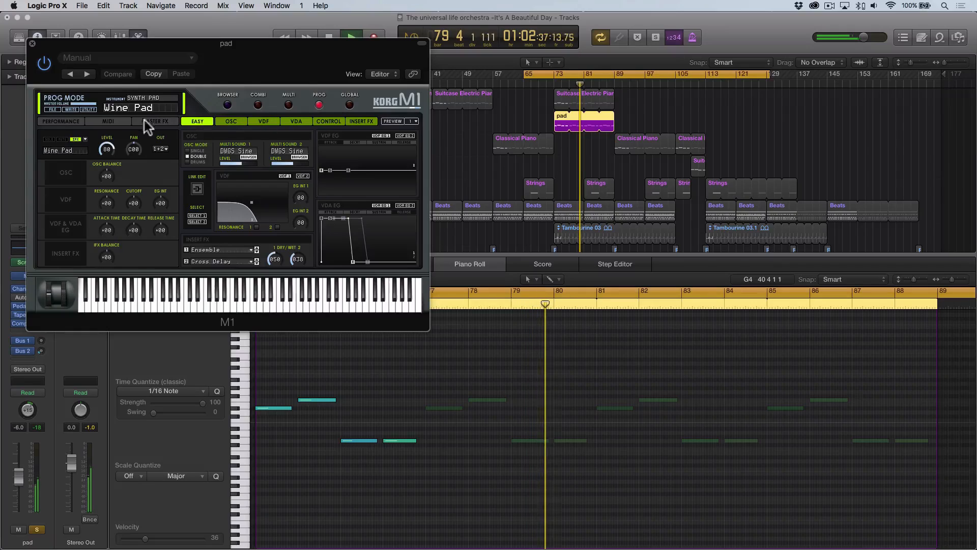
{"action": "left_click", "coordinate": [32, 43]}
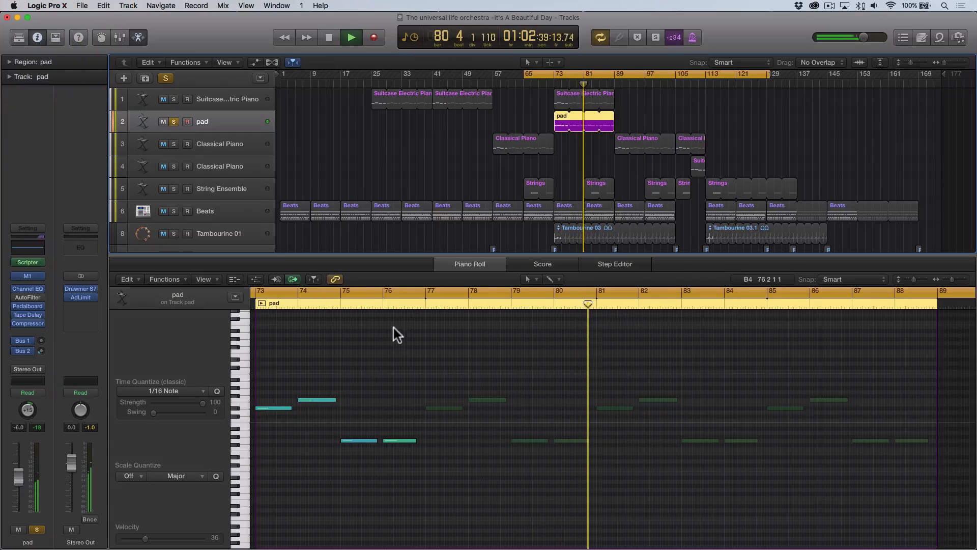
Select the Tambourine 01 track, take the pad out of solo, and listen to the full mix up to about bar 87
{"action": "left_click", "coordinate": [207, 233]}
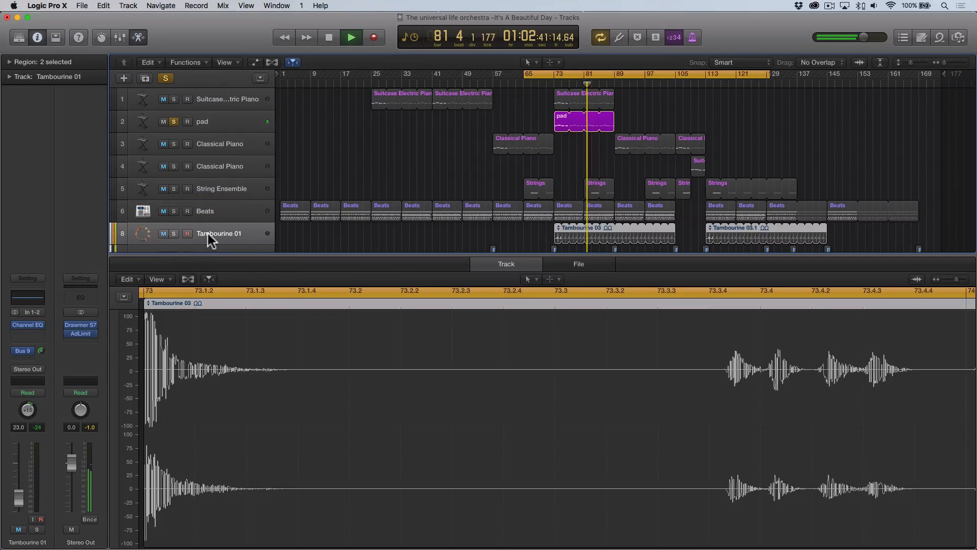
{"action": "left_click", "coordinate": [174, 121]}
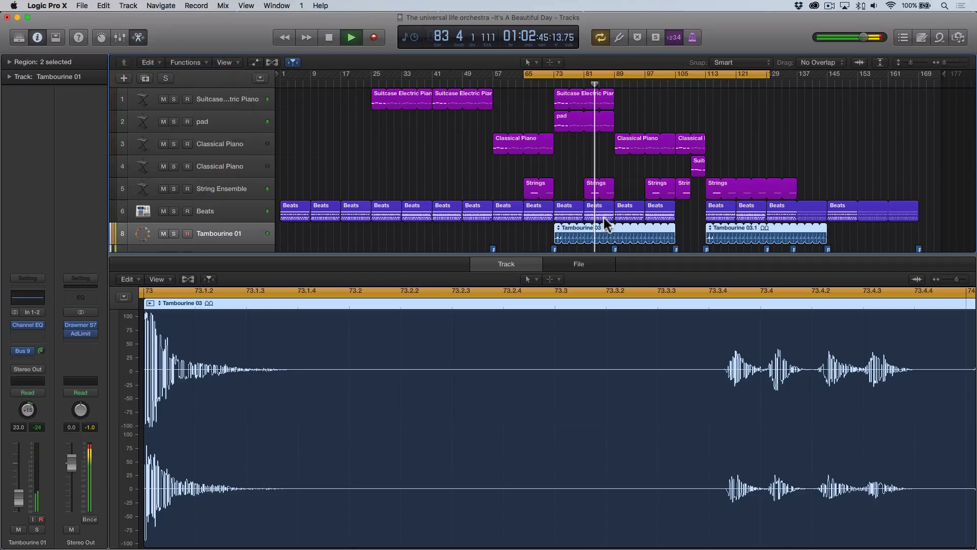
{"action": "scroll", "coordinate": [713, 207], "scroll_direction": "down", "scroll_amount": 5}
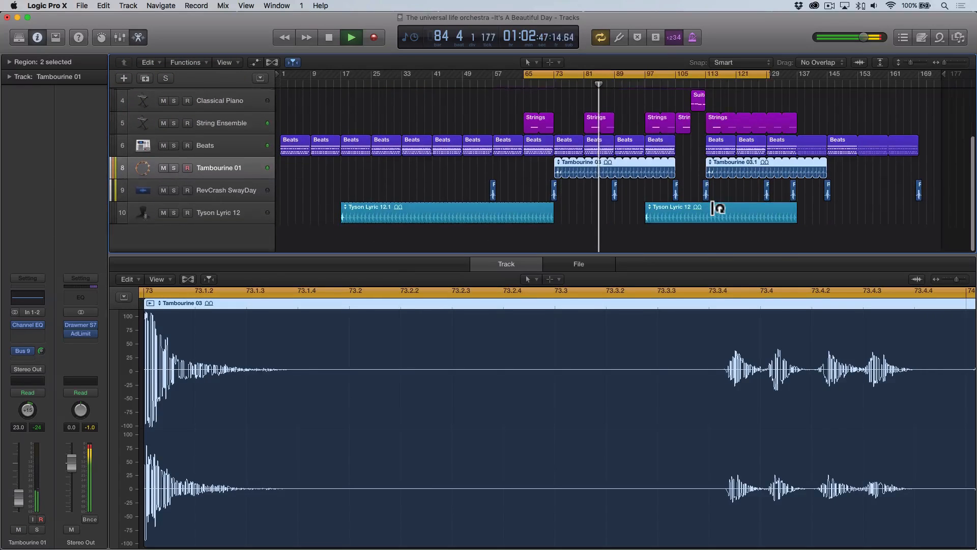
{"action": "scroll", "coordinate": [712, 206], "scroll_direction": "up", "scroll_amount": 2}
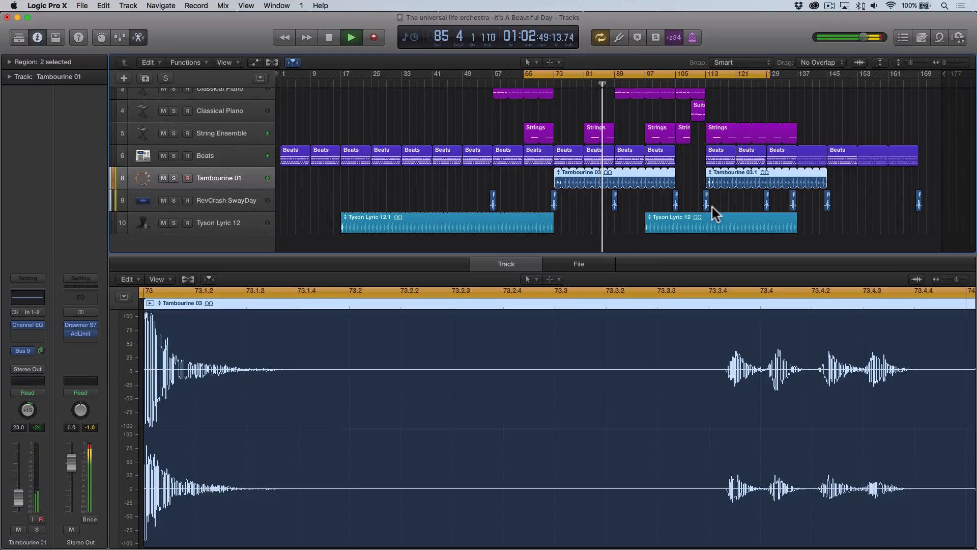
{"action": "scroll", "coordinate": [712, 207], "scroll_direction": "up", "scroll_amount": 3}
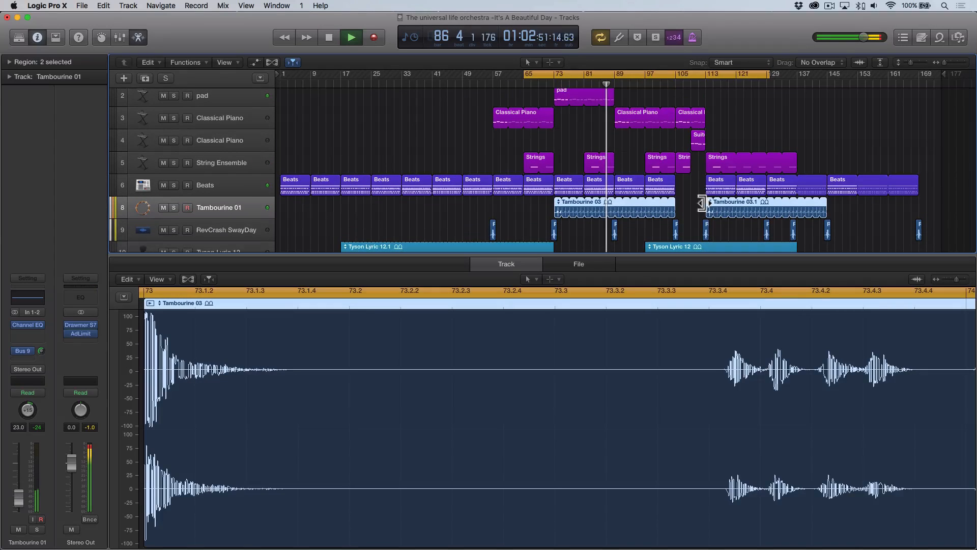
{"action": "scroll", "coordinate": [624, 128], "scroll_direction": "up", "scroll_amount": 2}
{"action": "key", "text": "space"}
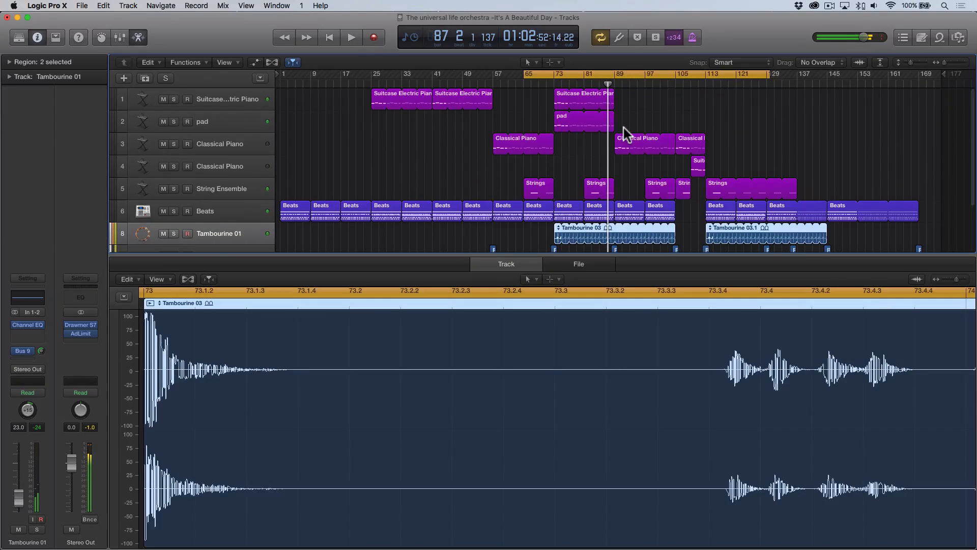
Hide the editor pane and play the song from about bar 105
{"action": "key", "text": "e"}
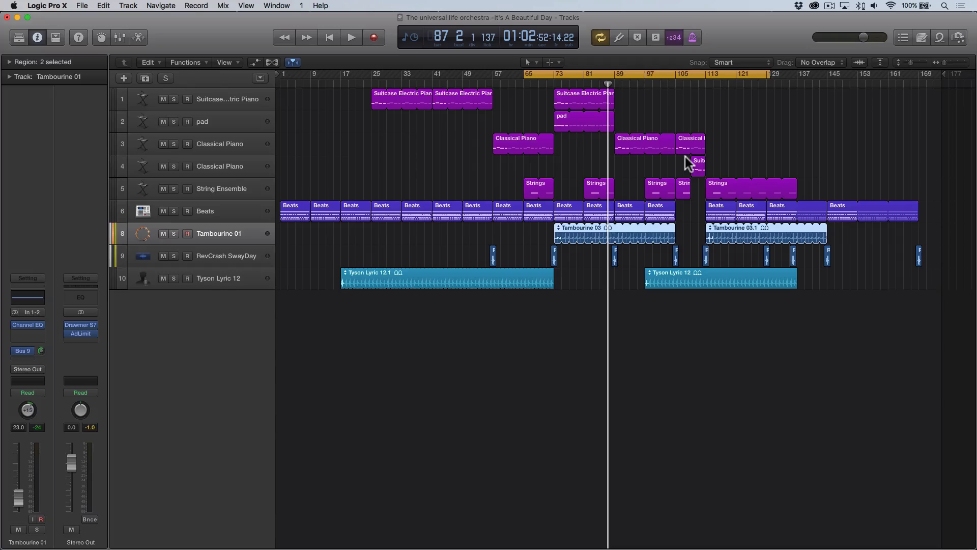
{"action": "left_click", "coordinate": [675, 83]}
{"action": "key", "text": "space"}
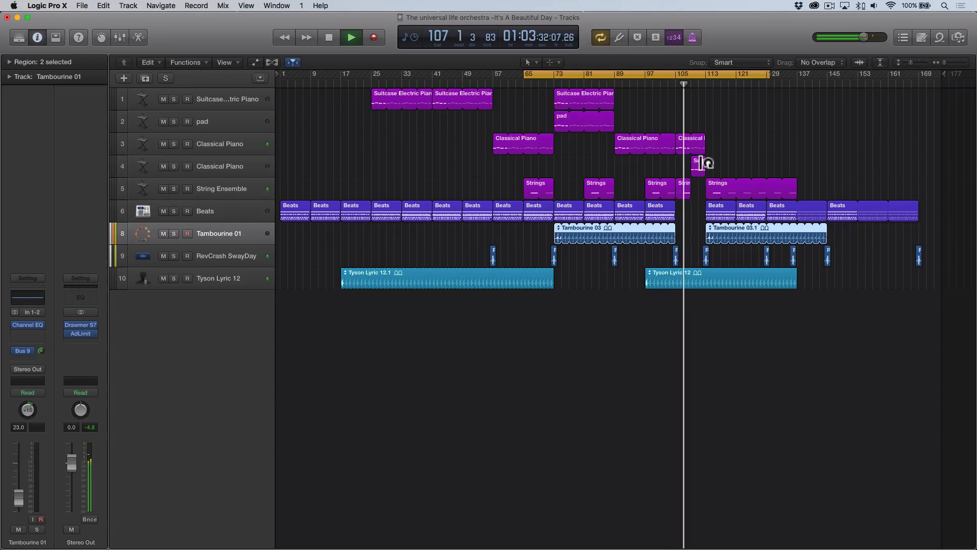
Examine the overlapping regions on the two Classical Piano tracks at bars 109 to 113, select the second track and stop playback
{"action": "key", "text": "super+Right"}
{"action": "key", "text": "super+Right"}
{"action": "key", "text": "super+Right"}
{"action": "key", "text": "super+Right"}
{"action": "key", "text": "super+Right"}
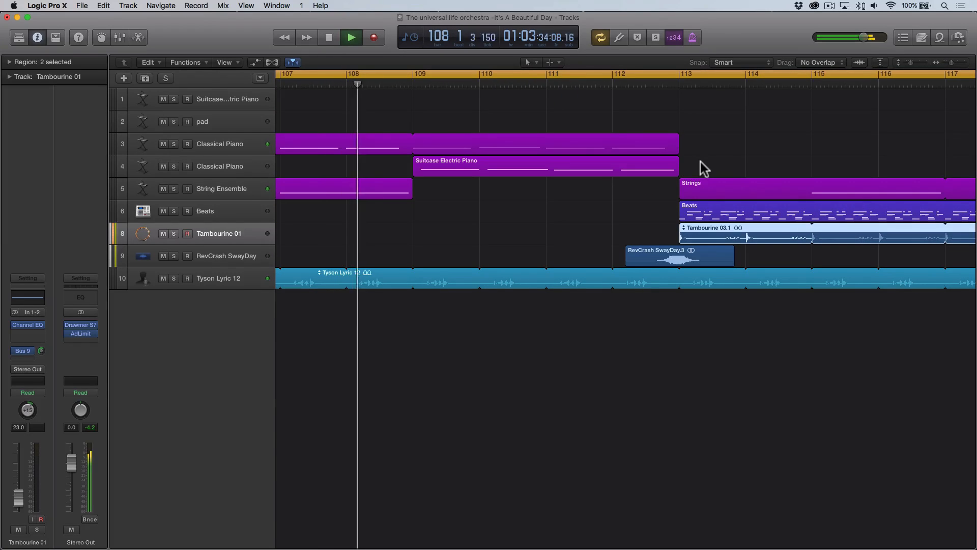
{"action": "scroll", "coordinate": [700, 162], "scroll_direction": "left", "scroll_amount": 3}
{"action": "scroll", "coordinate": [700, 162], "scroll_direction": "left", "scroll_amount": 2}
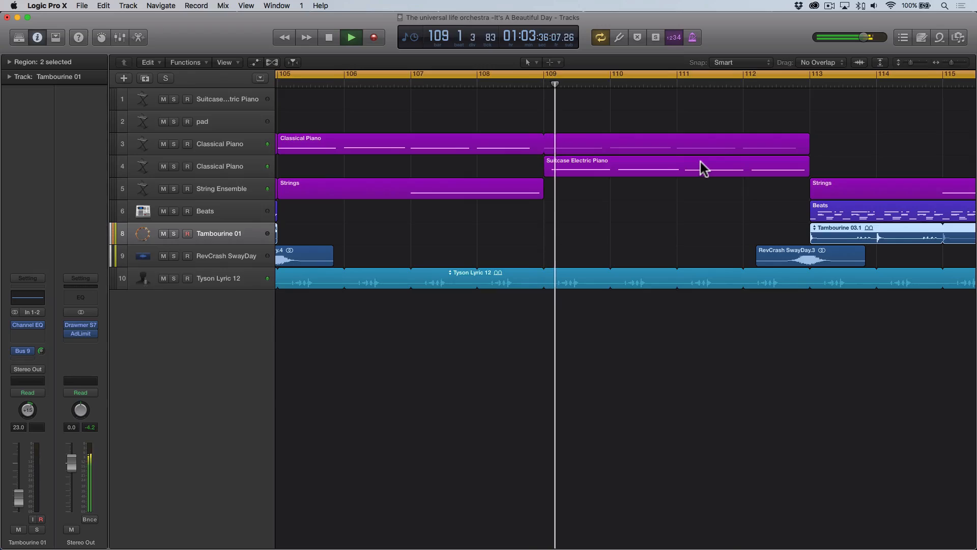
{"action": "scroll", "coordinate": [700, 162], "scroll_direction": "left", "scroll_amount": 2}
{"action": "scroll", "coordinate": [701, 162], "scroll_direction": "left", "scroll_amount": 1}
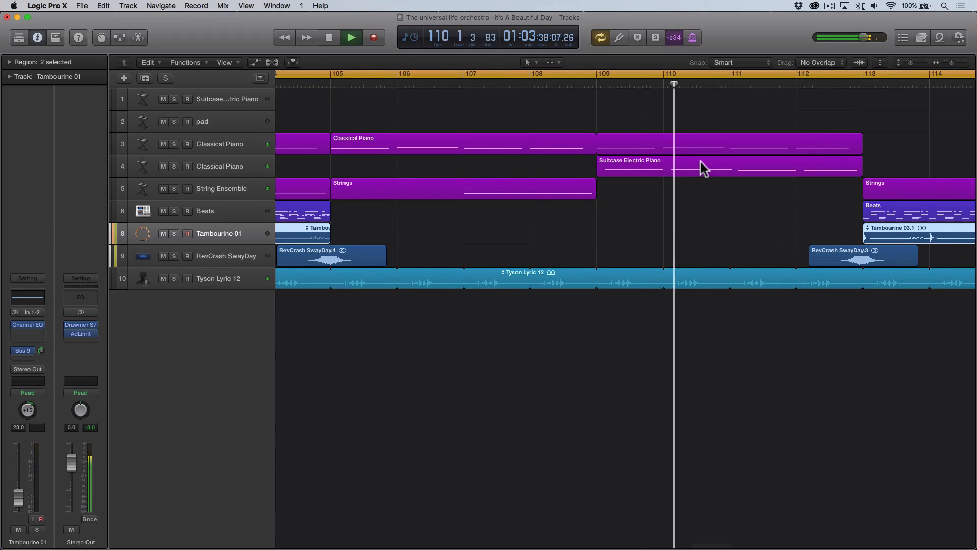
{"action": "left_click", "coordinate": [224, 167]}
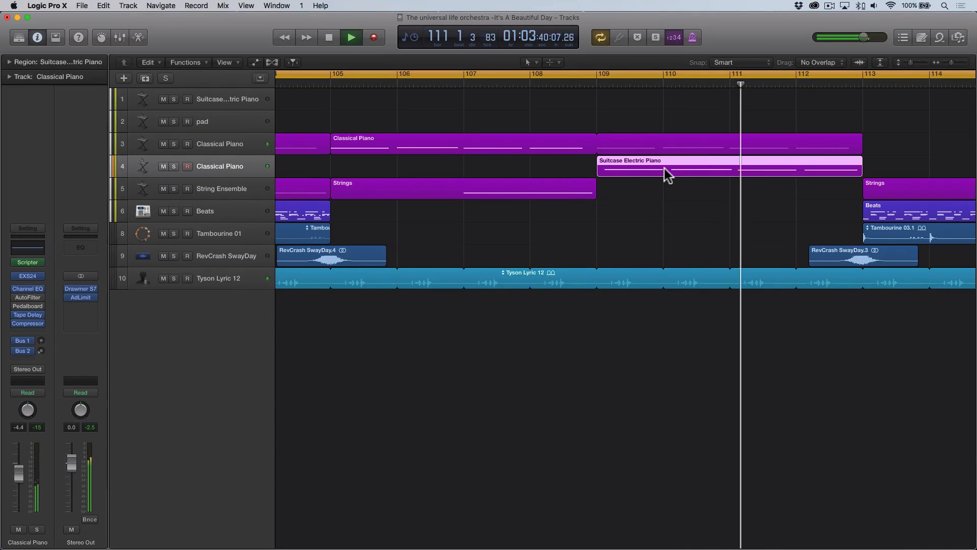
{"action": "key", "text": "space"}
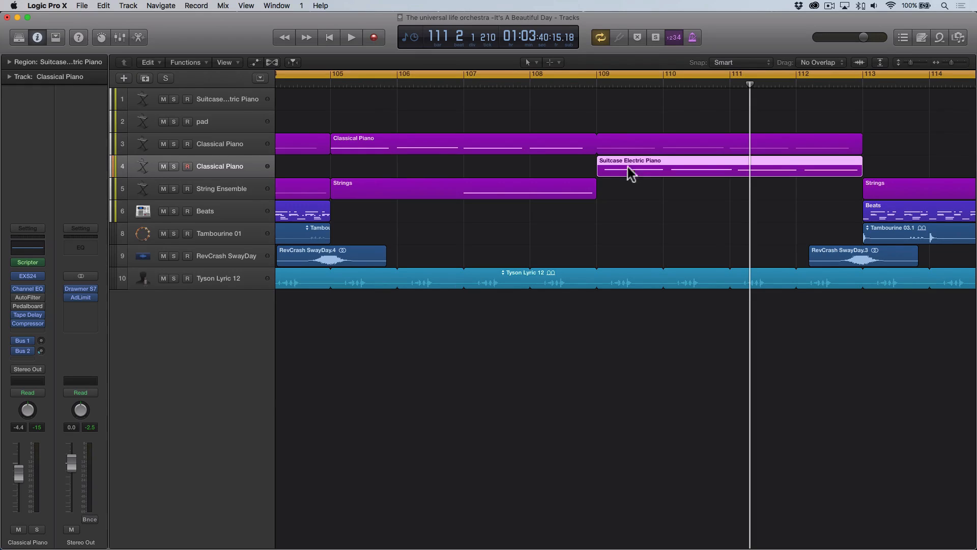
Solo the second Classical Piano track and listen to its region from bar 109
{"action": "double_click", "coordinate": [538, 87]}
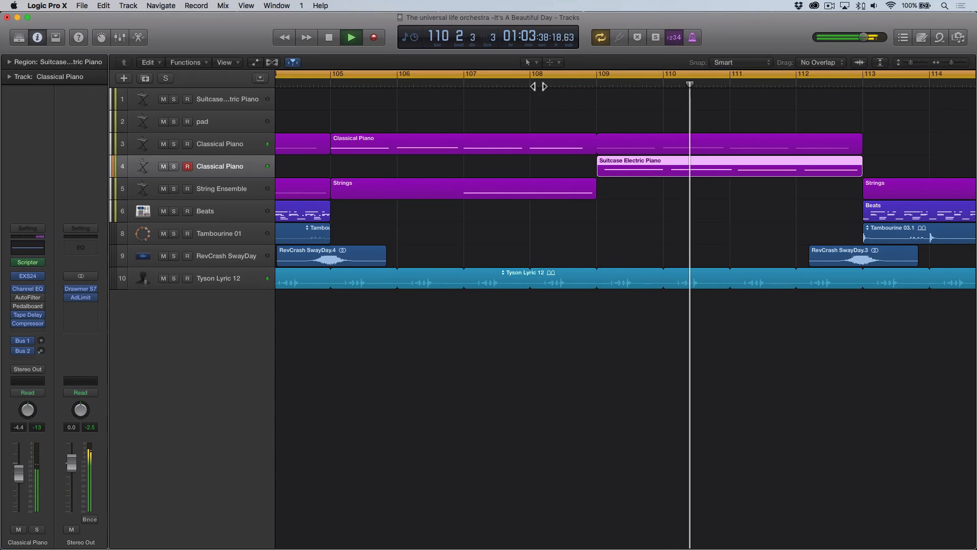
{"action": "left_click", "coordinate": [174, 167]}
{"action": "key", "text": "space"}
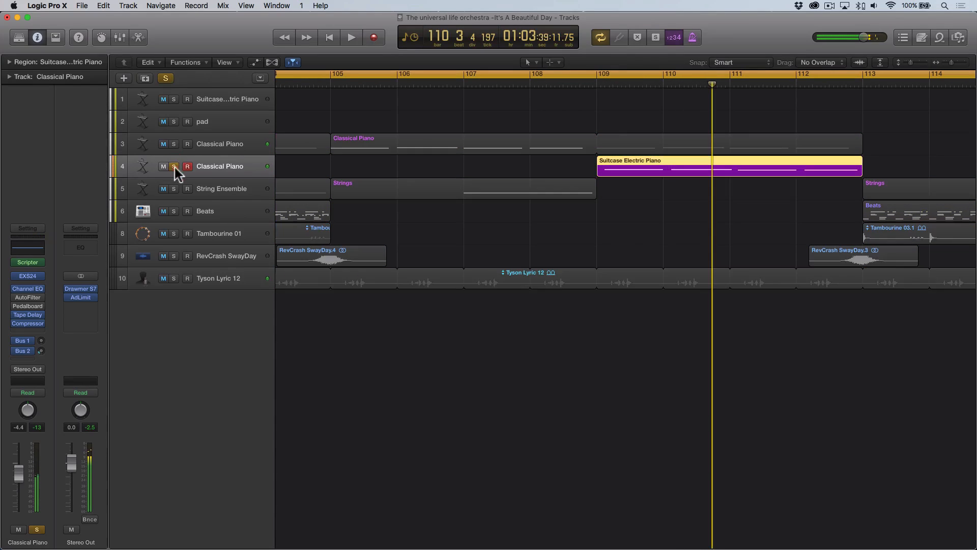
{"action": "left_click", "coordinate": [596, 86]}
{"action": "key", "text": "space"}
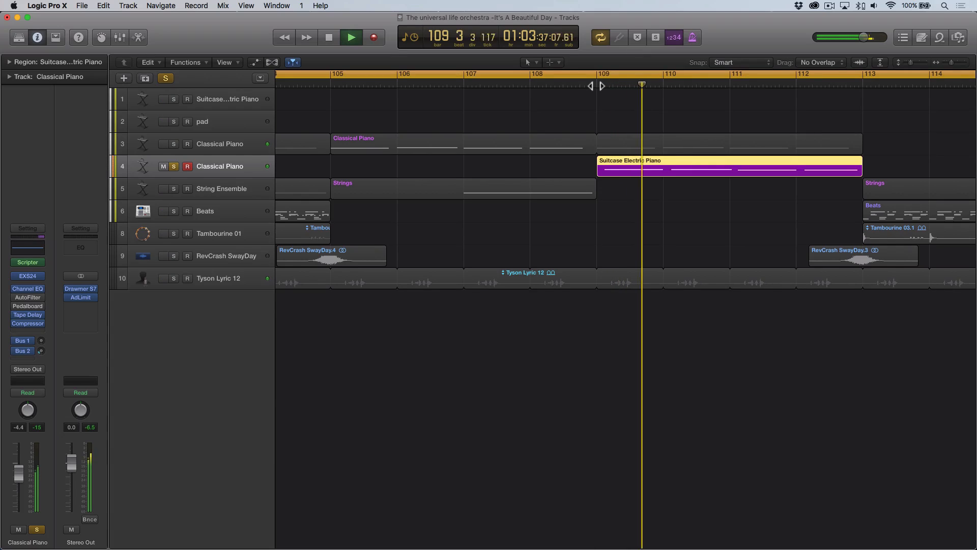
Solo the first Classical Piano track instead of the second and listen to it from about bar 109
{"action": "left_click", "coordinate": [175, 166]}
{"action": "key", "text": "space"}
{"action": "left_click", "coordinate": [174, 143]}
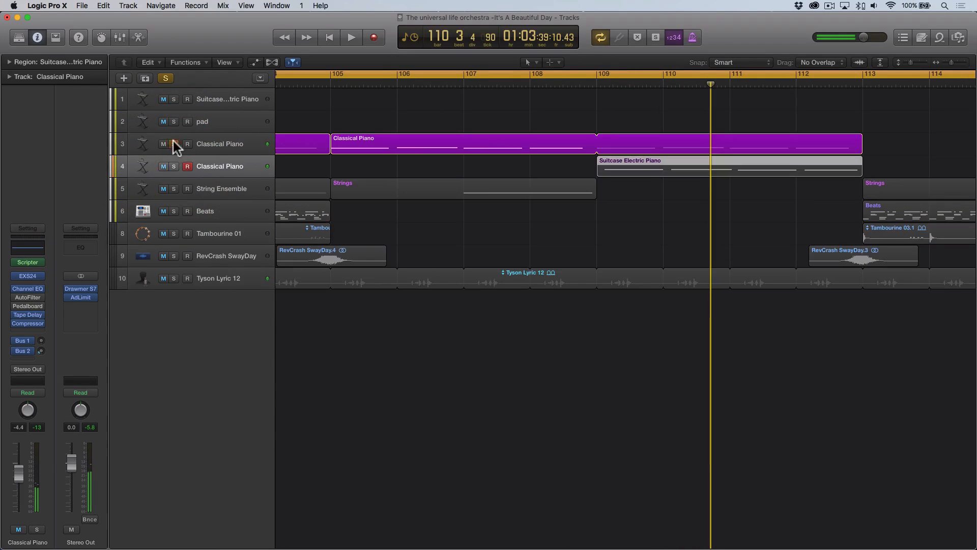
{"action": "left_click", "coordinate": [585, 83]}
{"action": "key", "text": "space"}
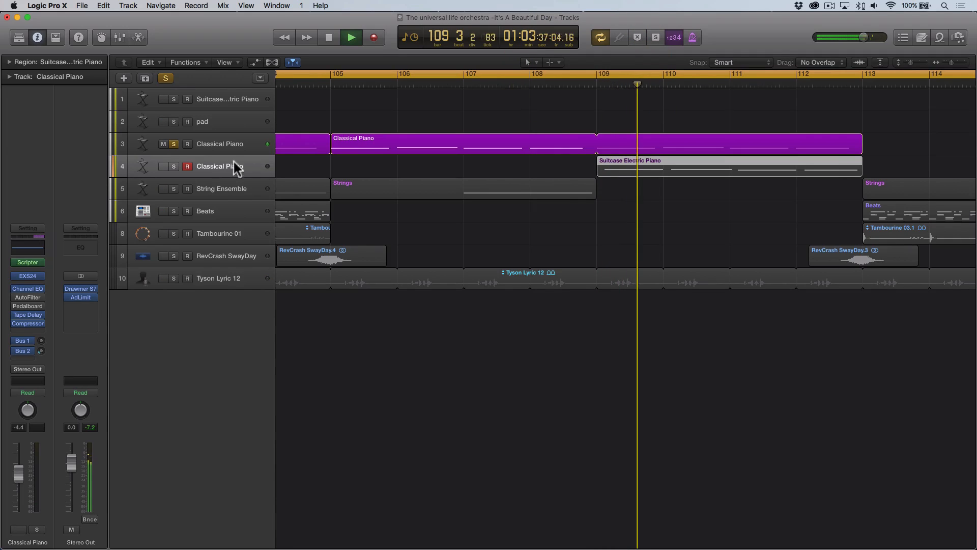
Solo both Classical Piano tracks and listen to them together from about bar 109
{"action": "key", "text": "space"}
{"action": "left_click", "coordinate": [174, 144]}
{"action": "left_click", "coordinate": [174, 144]}
{"action": "left_click", "coordinate": [174, 166]}
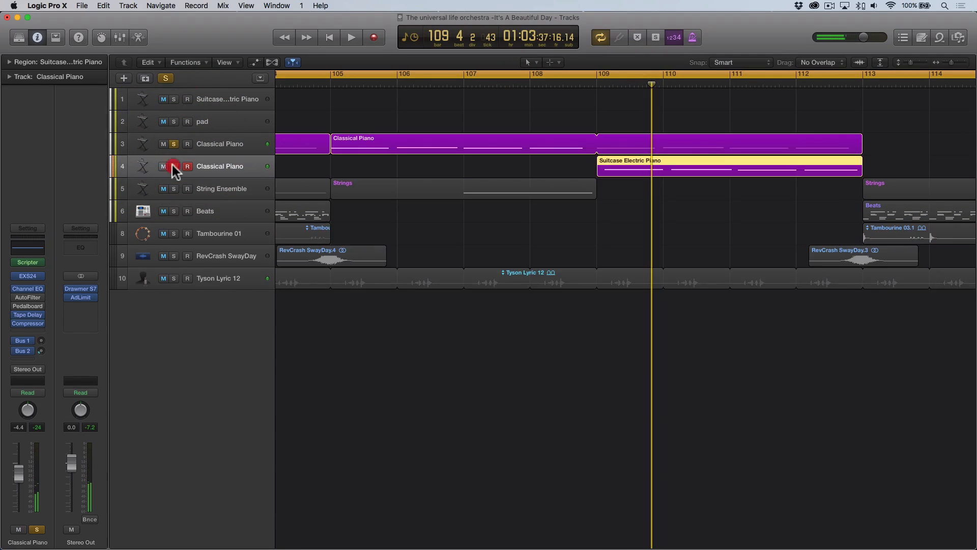
{"action": "left_click", "coordinate": [594, 83]}
{"action": "key", "text": "space"}
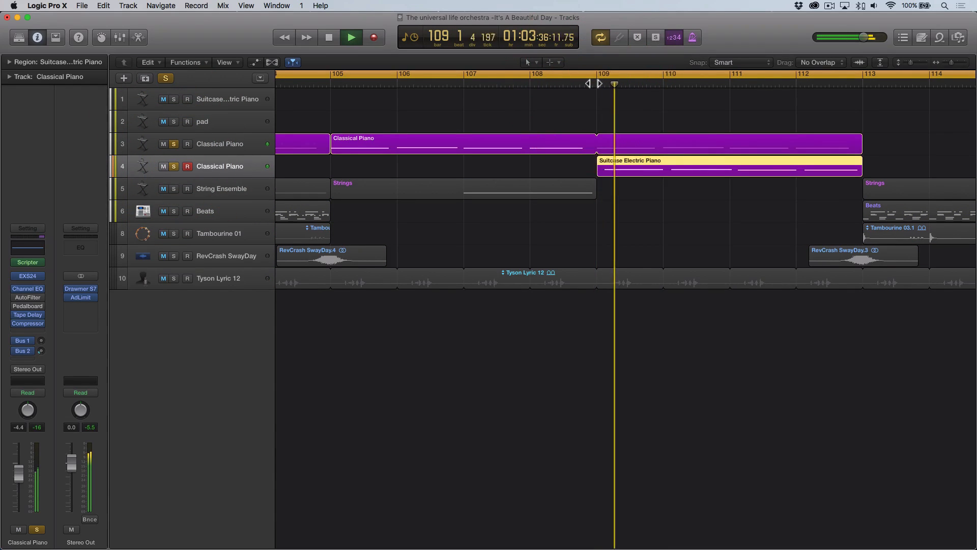
Clear the solo from all tracks while the song keeps playing
{"action": "key", "text": "super+Left"}
{"action": "key", "text": "super+Left"}
{"action": "key", "text": "super+Left"}
{"action": "key", "text": "super+Left"}
{"action": "key", "text": "super+Left"}
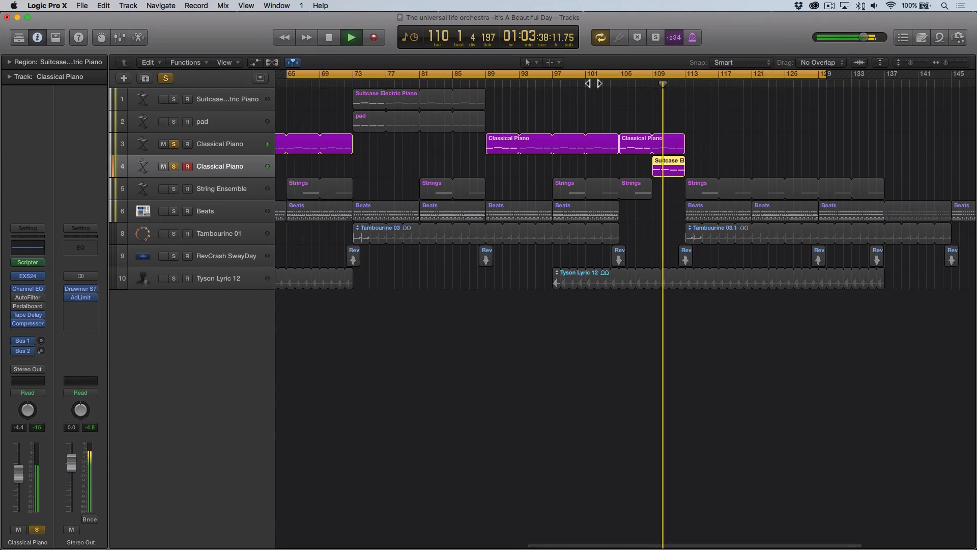
{"action": "left_click", "coordinate": [165, 78]}
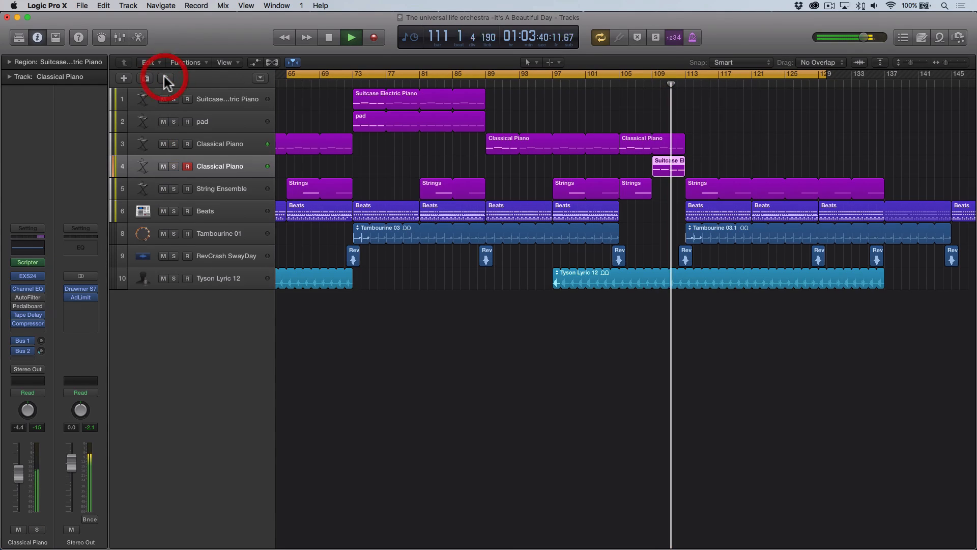
Extend the end of the cycle range to about bar 170, listen on to about bar 134 and stop playback
{"action": "scroll", "coordinate": [799, 219], "scroll_direction": "right", "scroll_amount": 3}
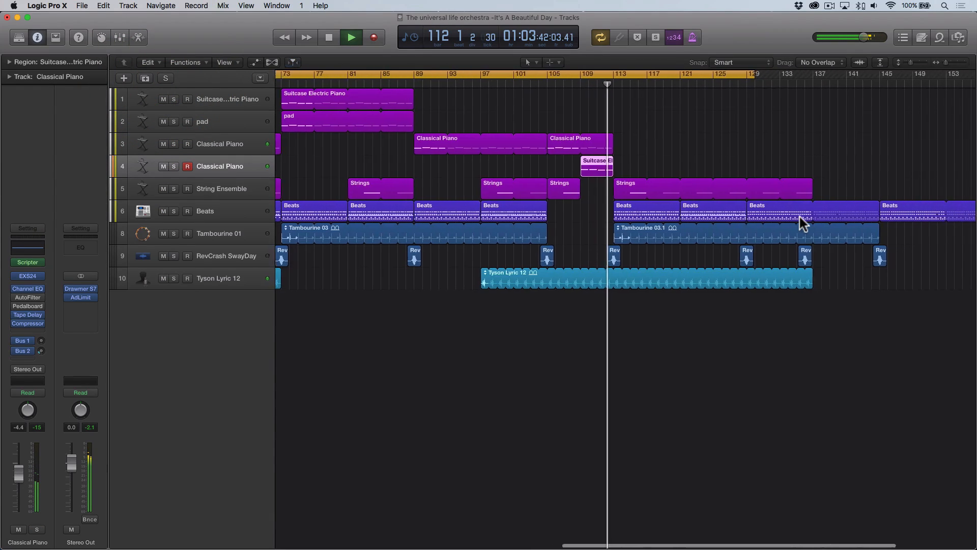
{"action": "scroll", "coordinate": [801, 220], "scroll_direction": "right", "scroll_amount": 5}
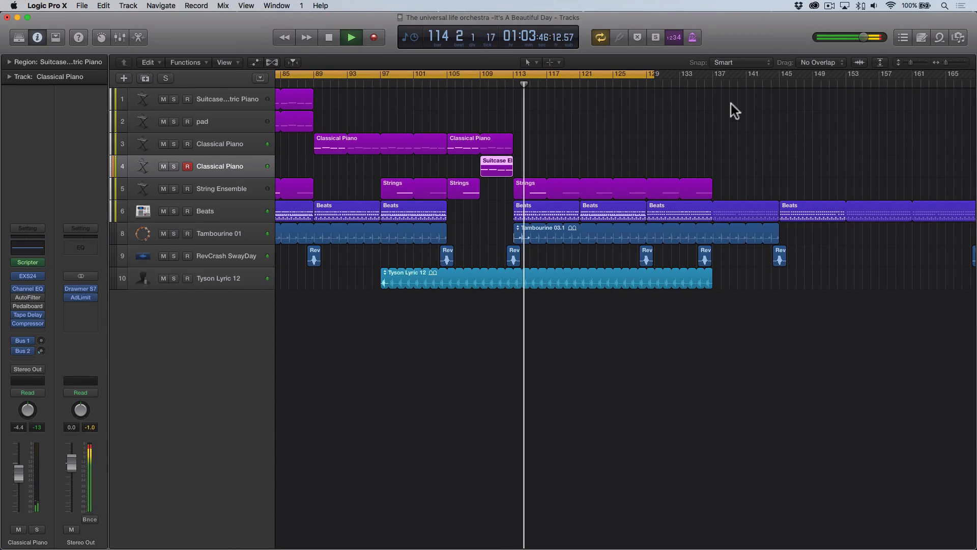
{"action": "left_click_drag", "start_coordinate": [654, 75], "coordinate": [973, 107]}
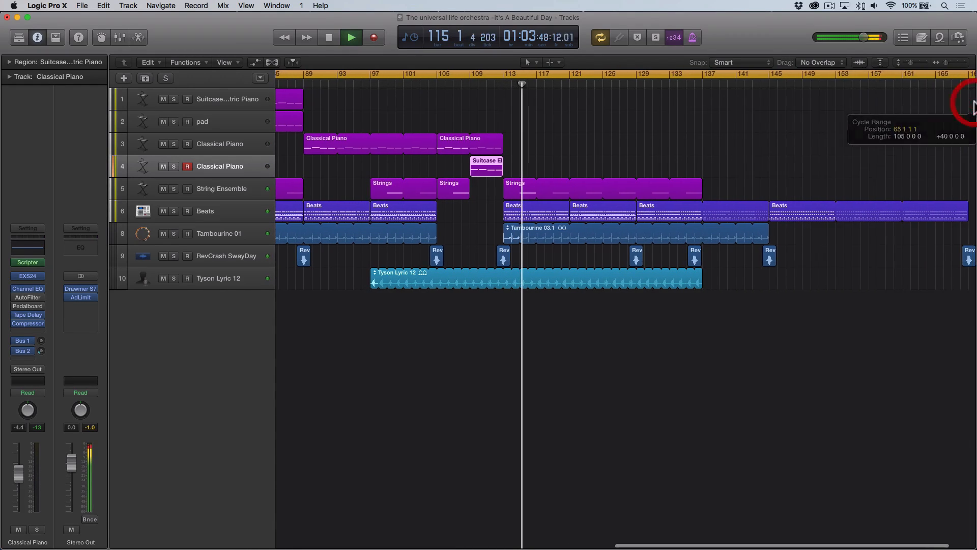
{"action": "scroll", "coordinate": [631, 173], "scroll_direction": "right", "scroll_amount": 3}
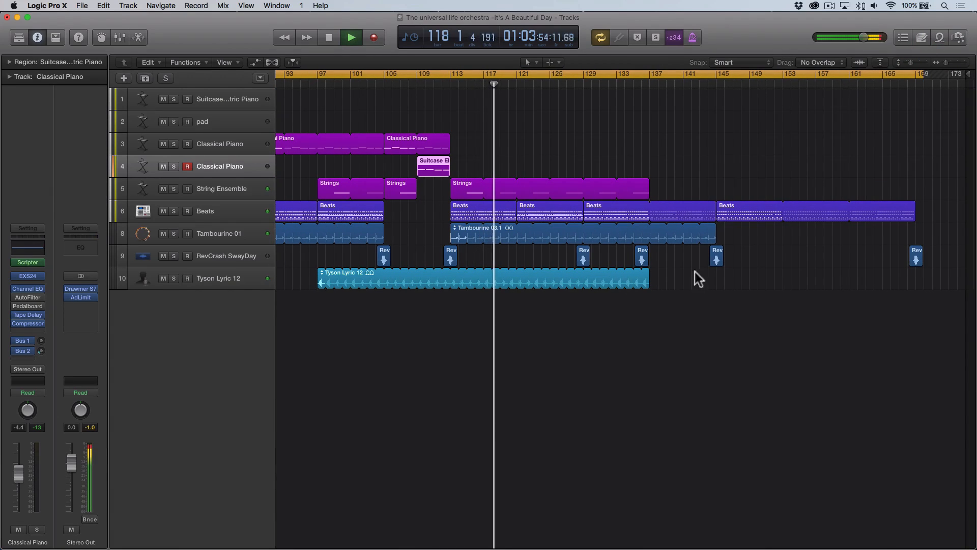
{"action": "key", "text": "z"}
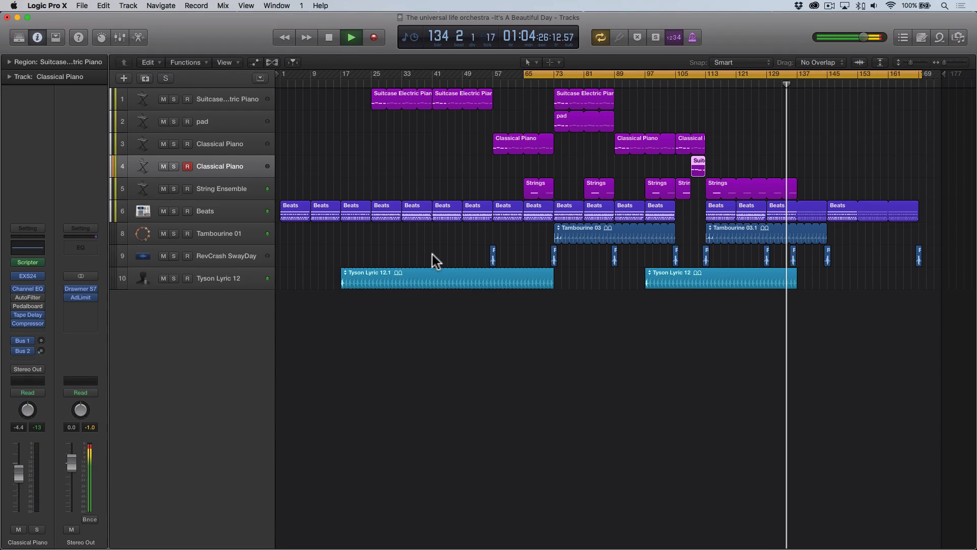
{"action": "key", "text": "space"}
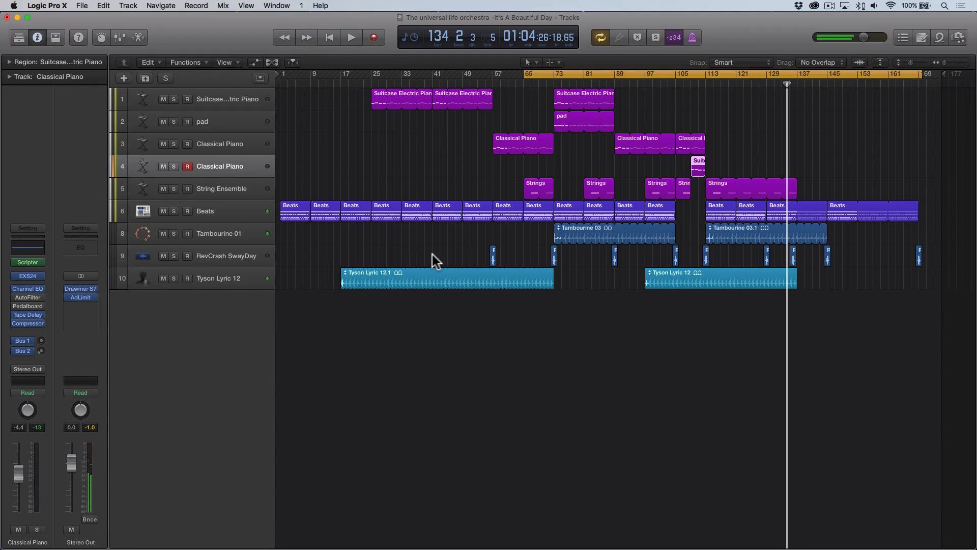